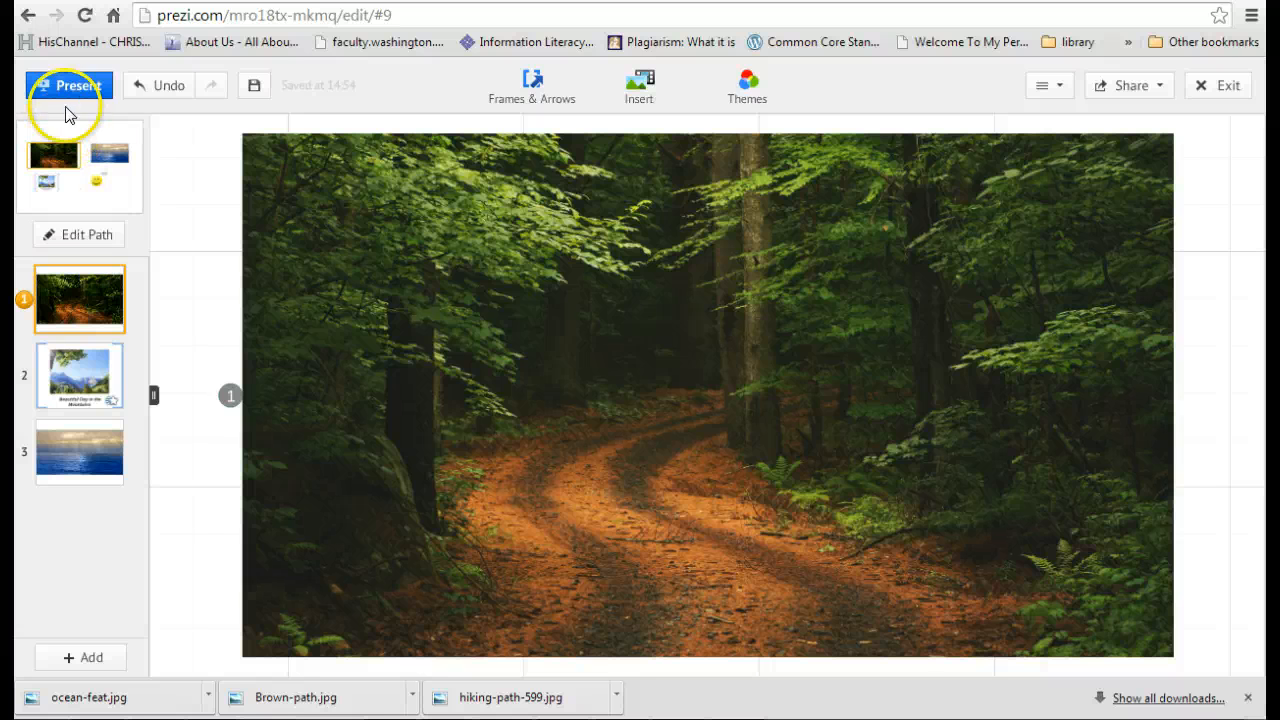
Preview the presentation full screen through the forest, mountain and ocean path stops, and return to editing
left_click(30, 92)
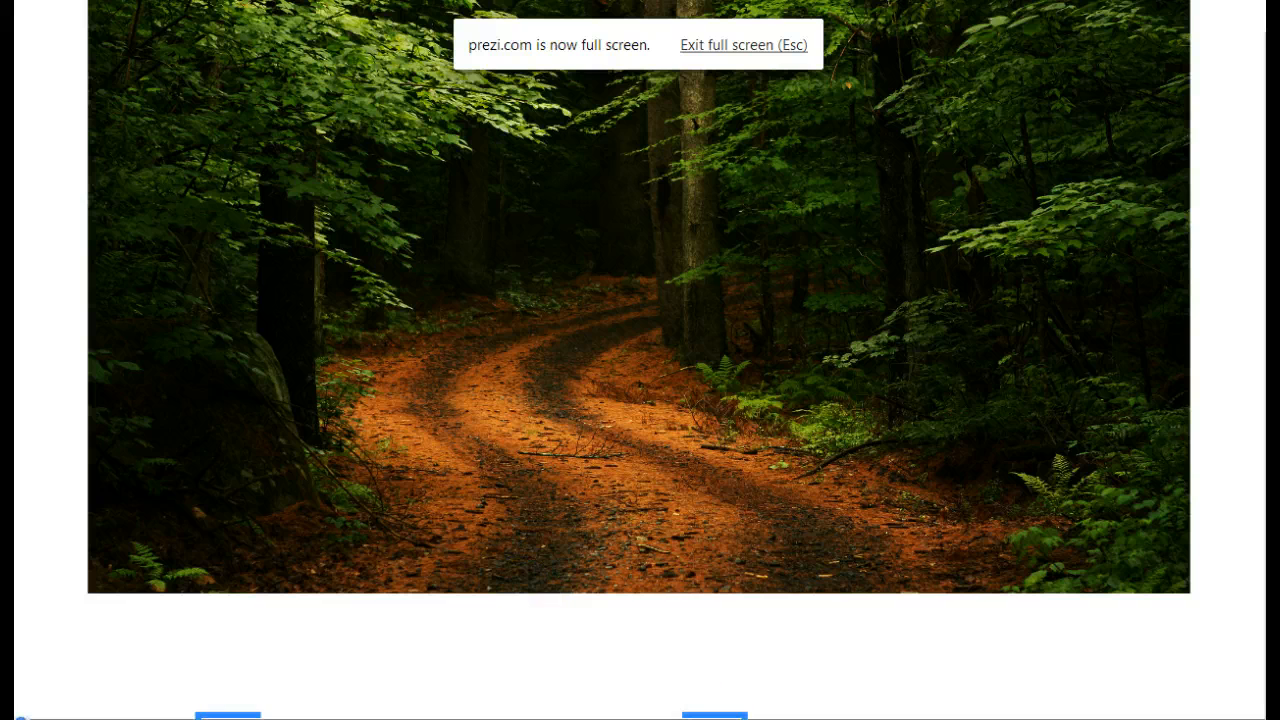
key("Right")
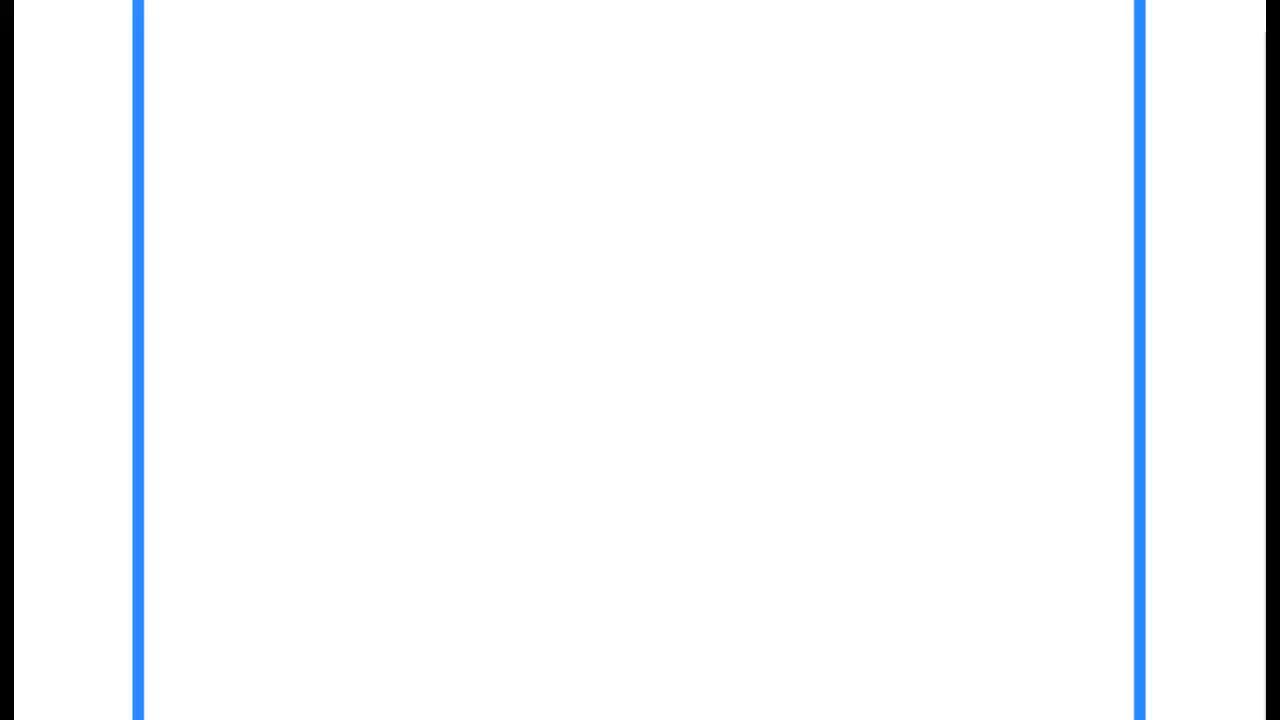
key("Right")
key("Right")
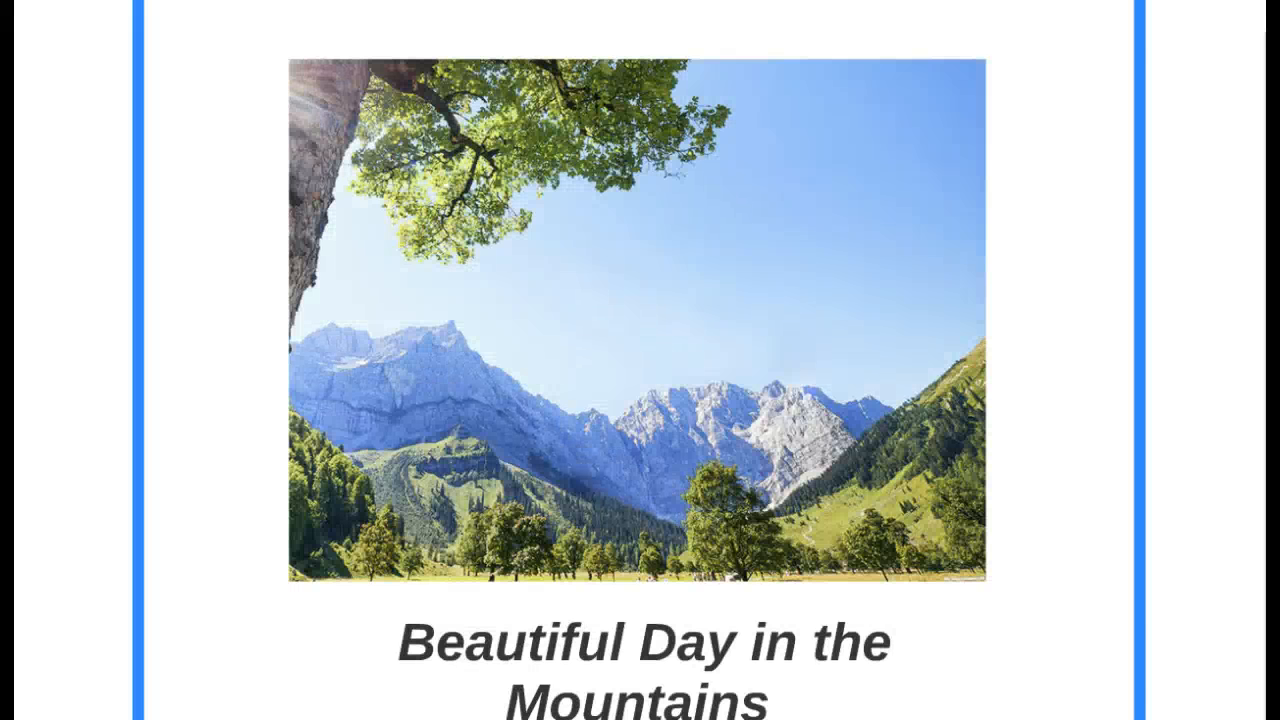
key("Right")
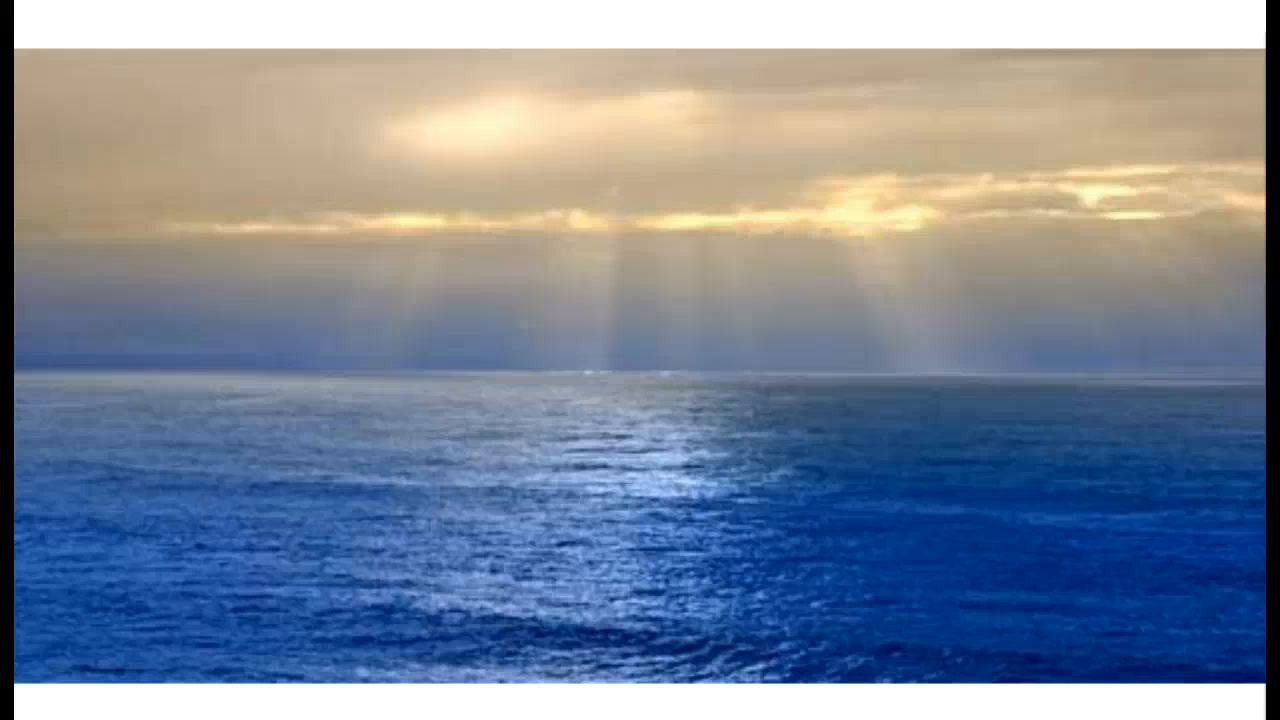
key("Escape")
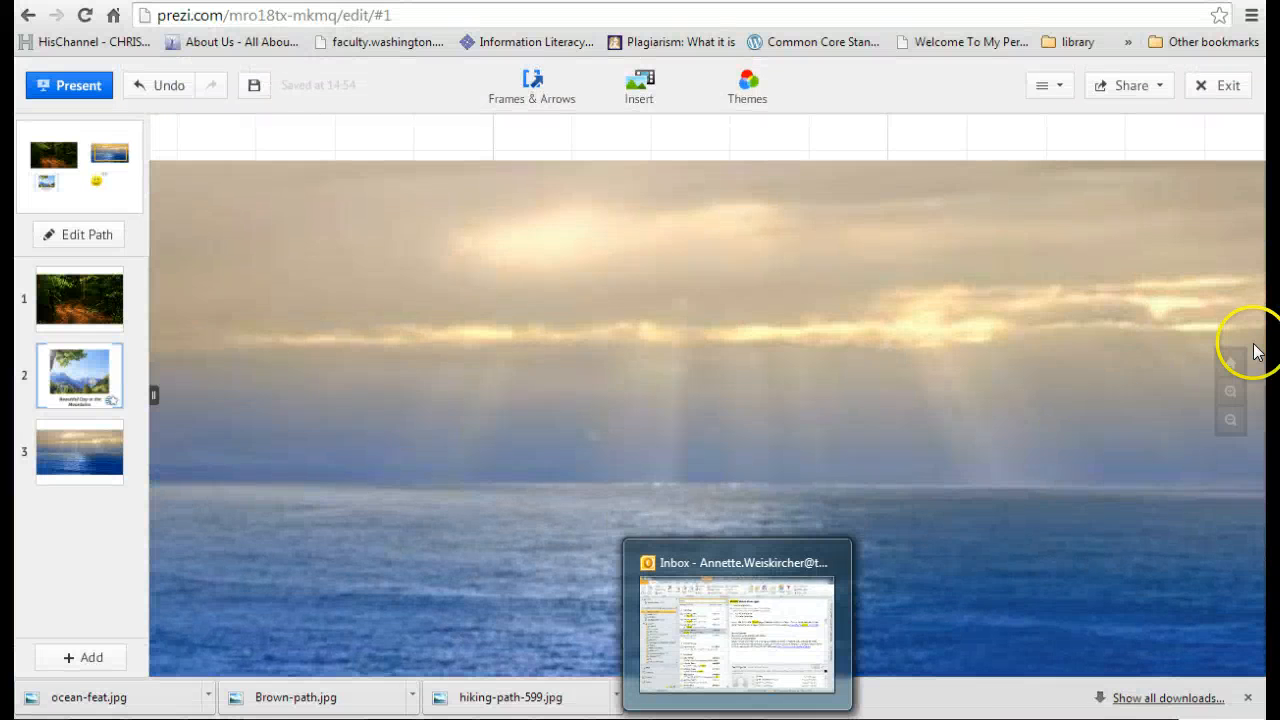
left_click(1232, 364)
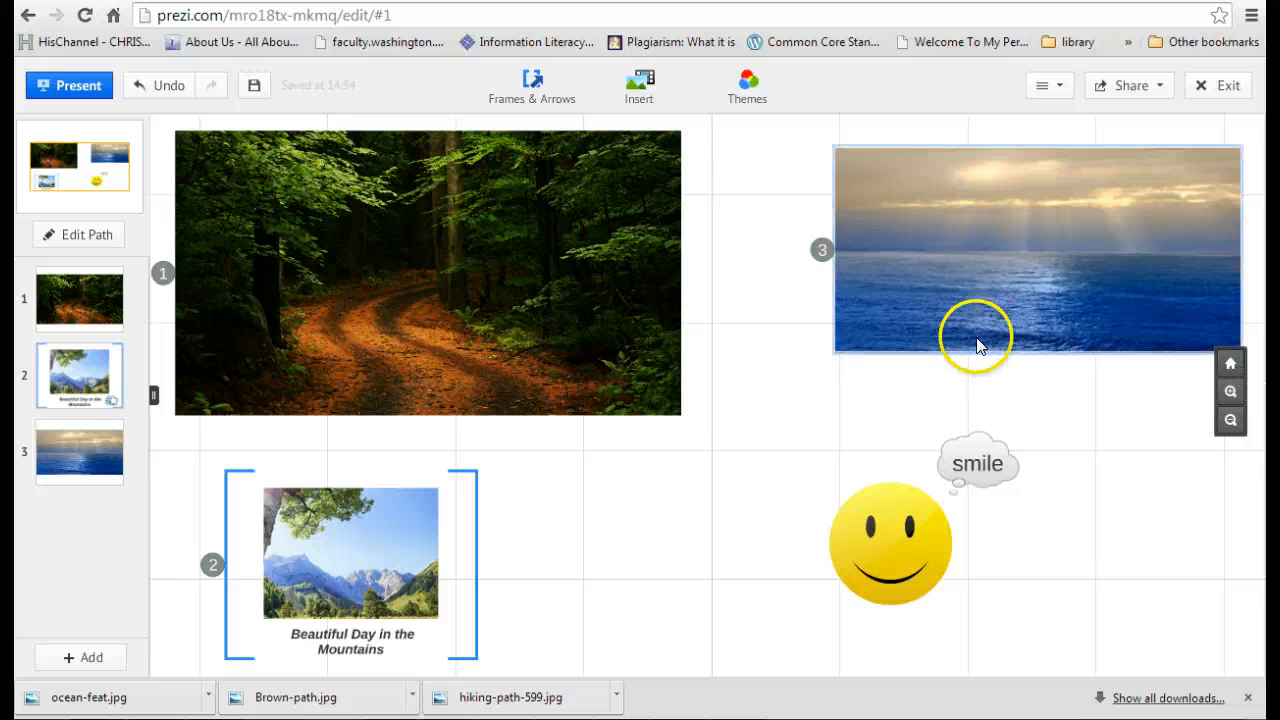
left_click(992, 473)
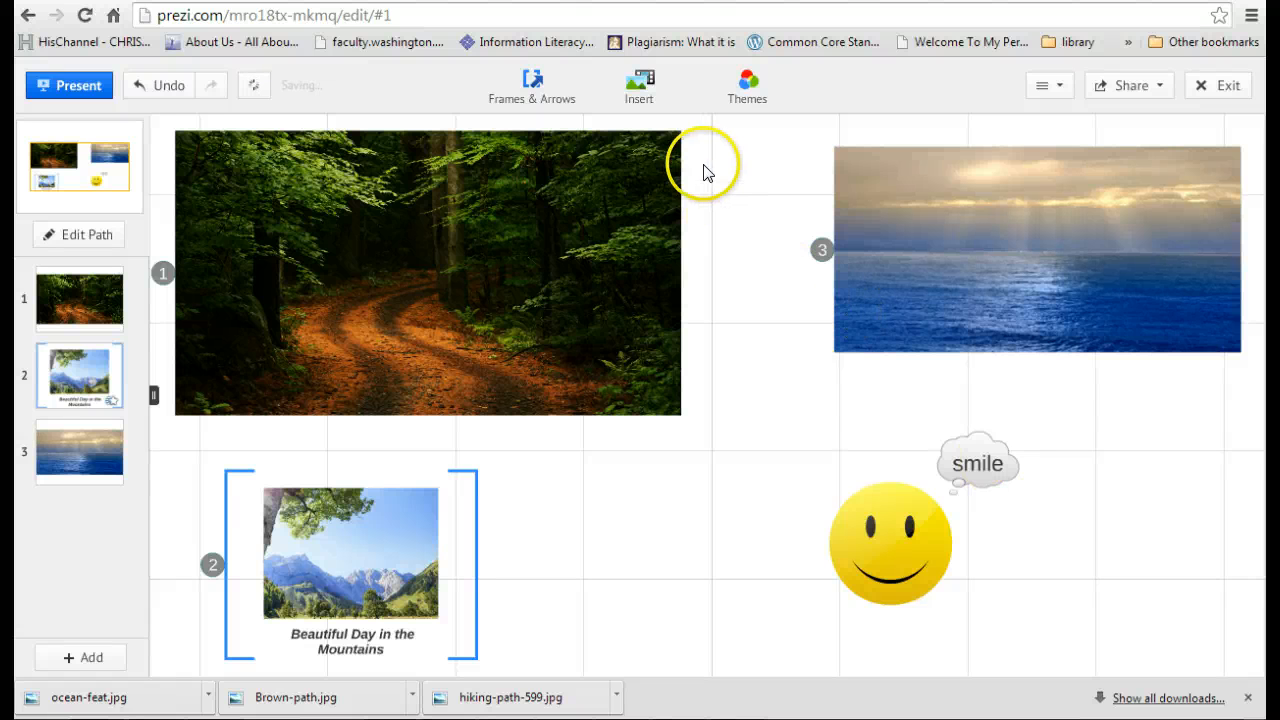
left_click(553, 87)
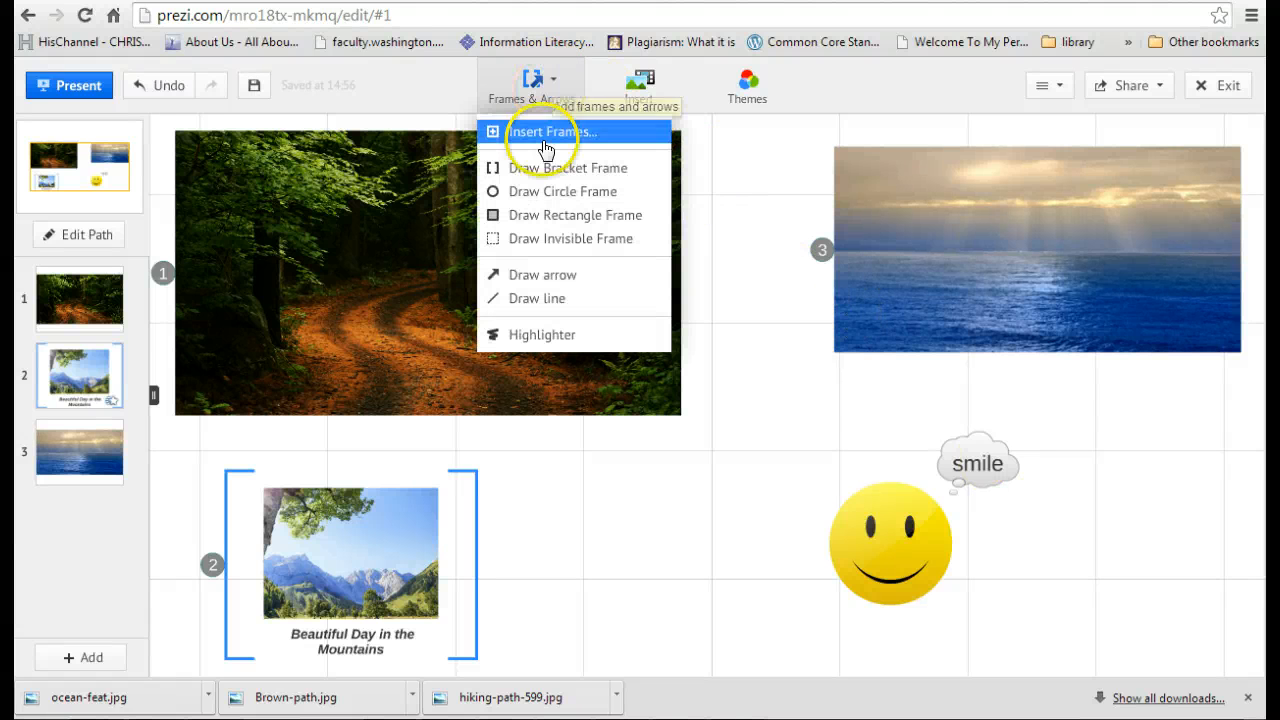
left_click(544, 249)
left_click(880, 330)
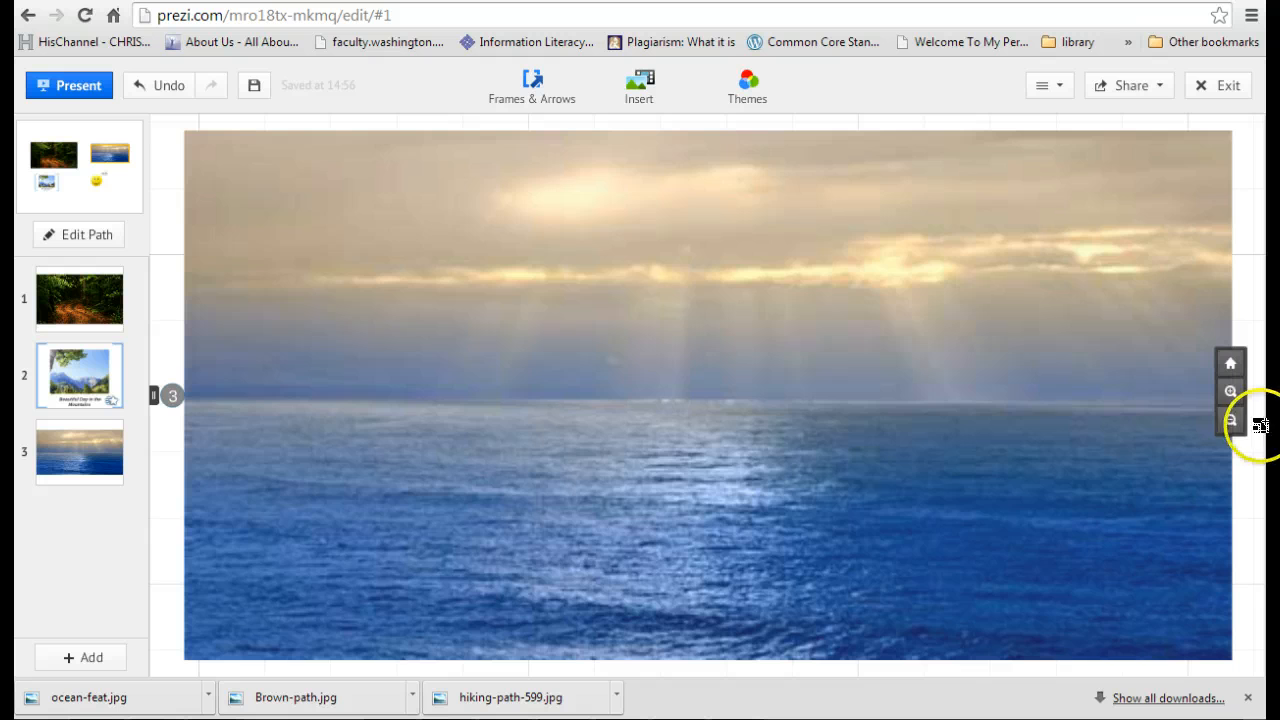
left_click(1231, 420)
left_click(1233, 424)
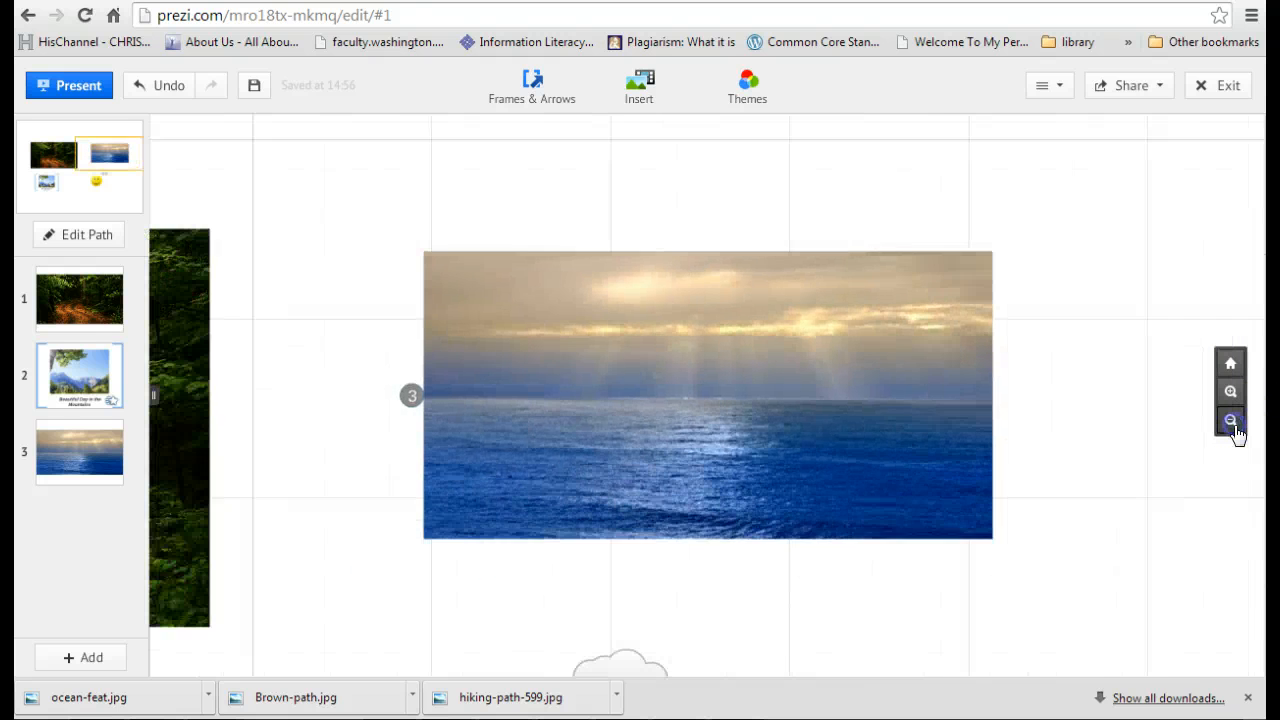
left_click(1231, 420)
left_click(1231, 420)
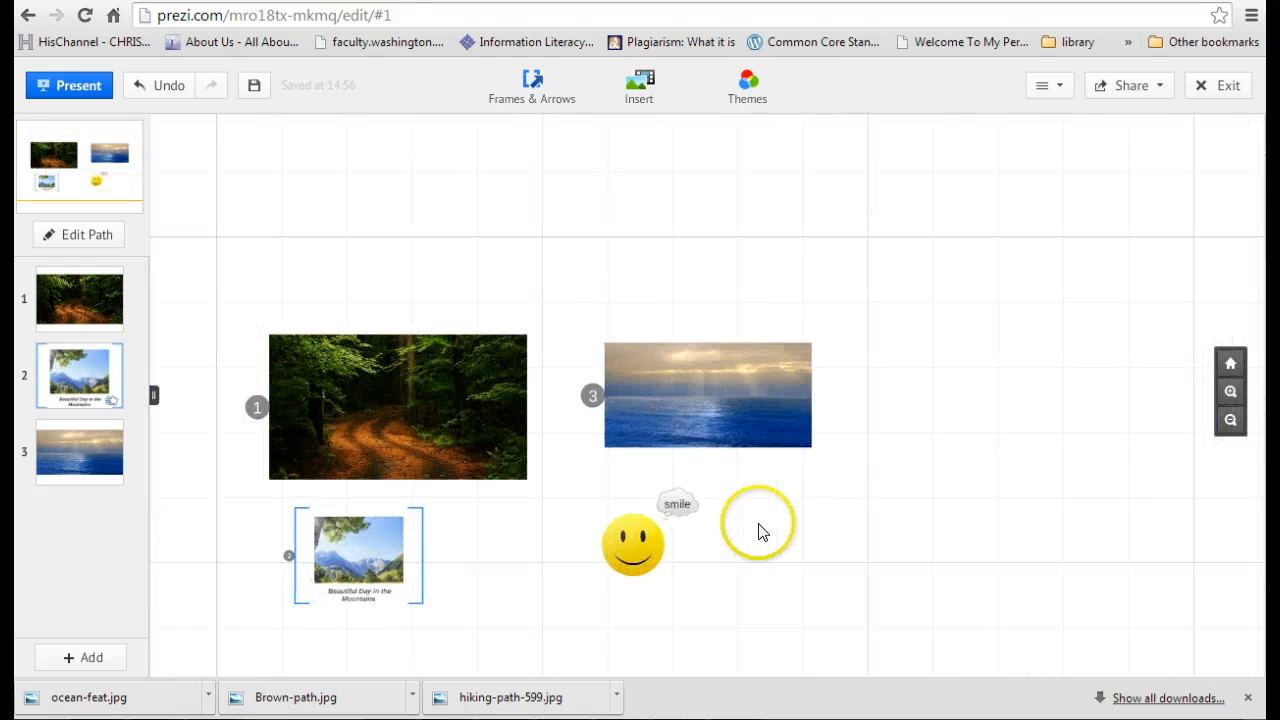
Draw an invisible frame around the "smile" thought bubble above the smiley face
left_click(554, 80)
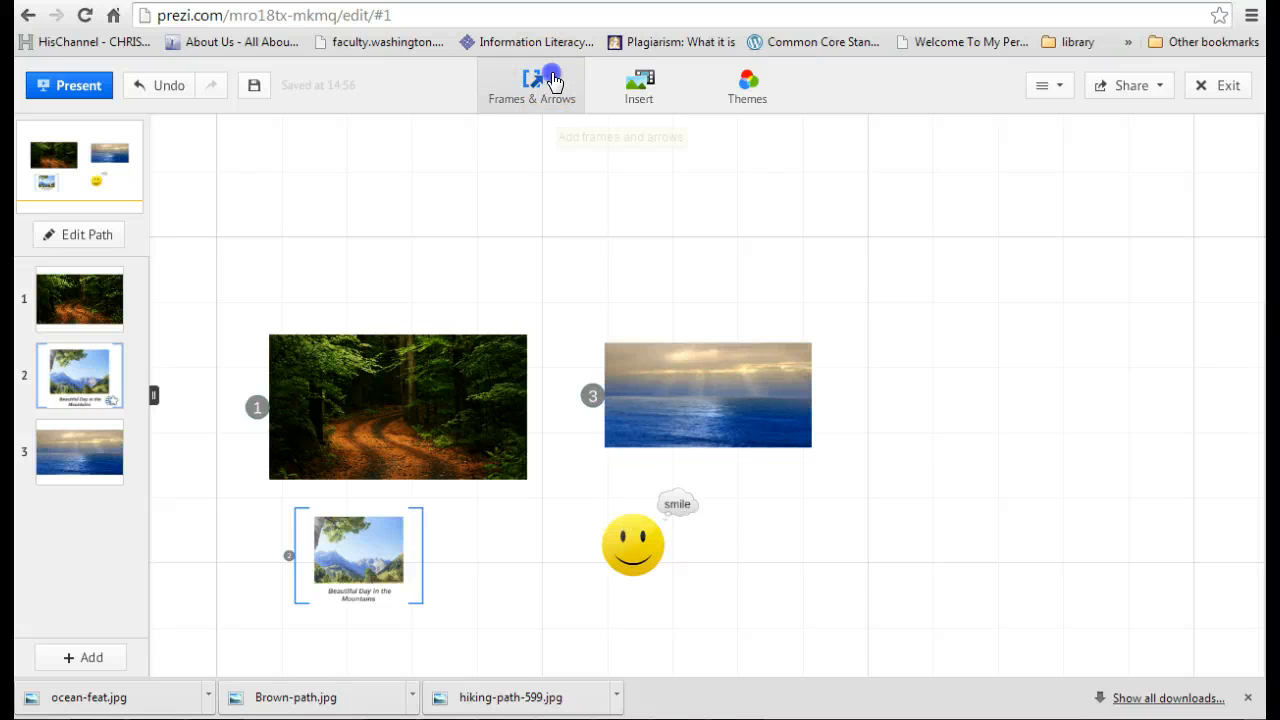
left_click(532, 238)
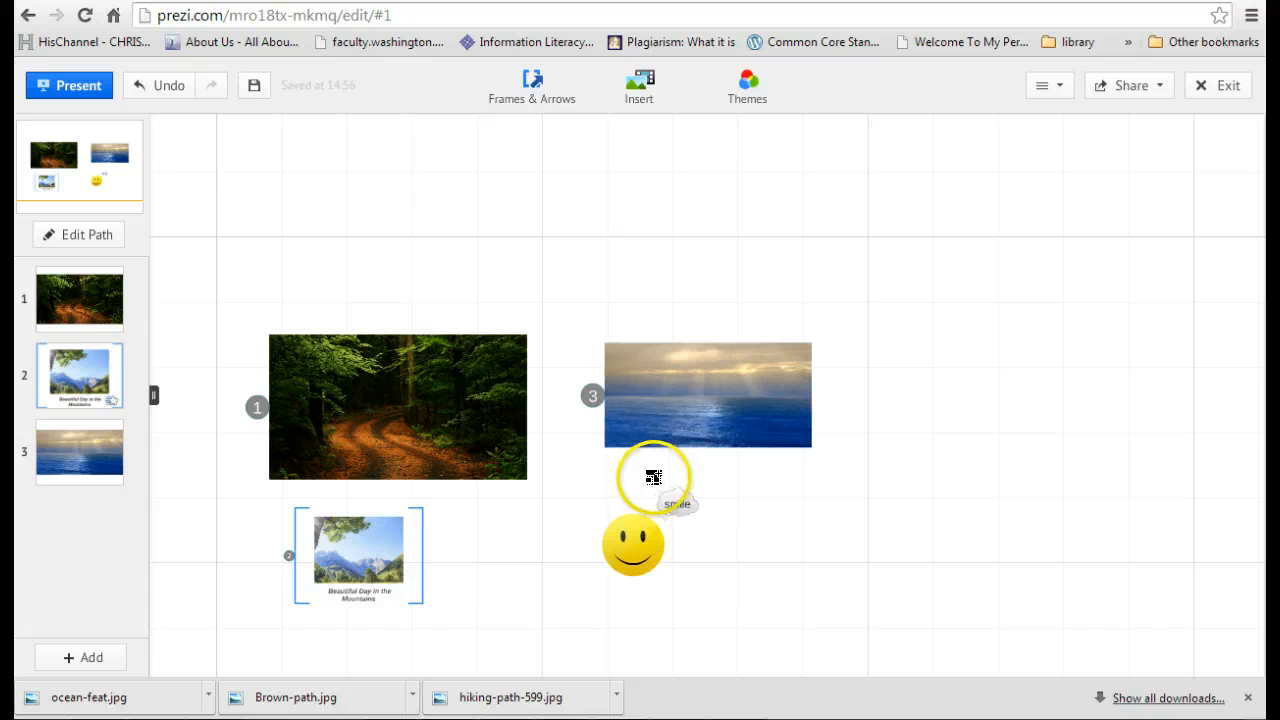
mouse_move(653, 477)
left_mouse_down()
mouse_move(668, 517)
mouse_move(710, 529)
left_mouse_up()
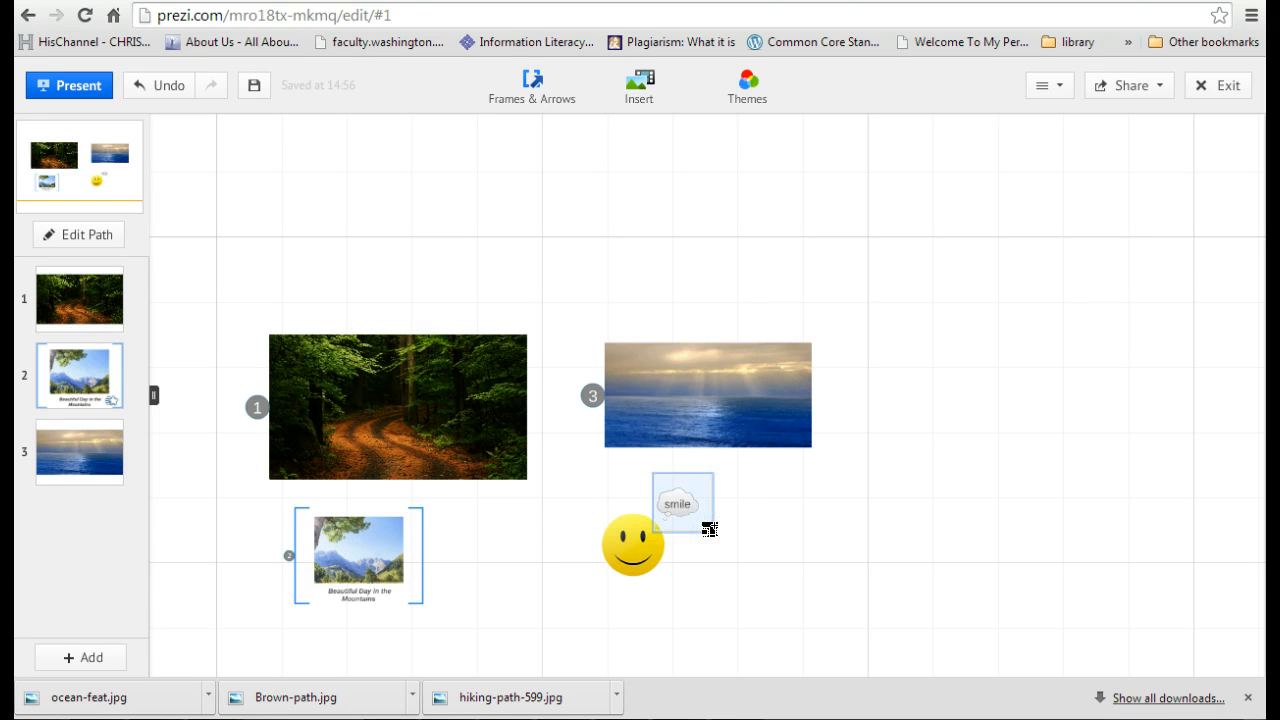
left_click(746, 529)
left_click(745, 523)
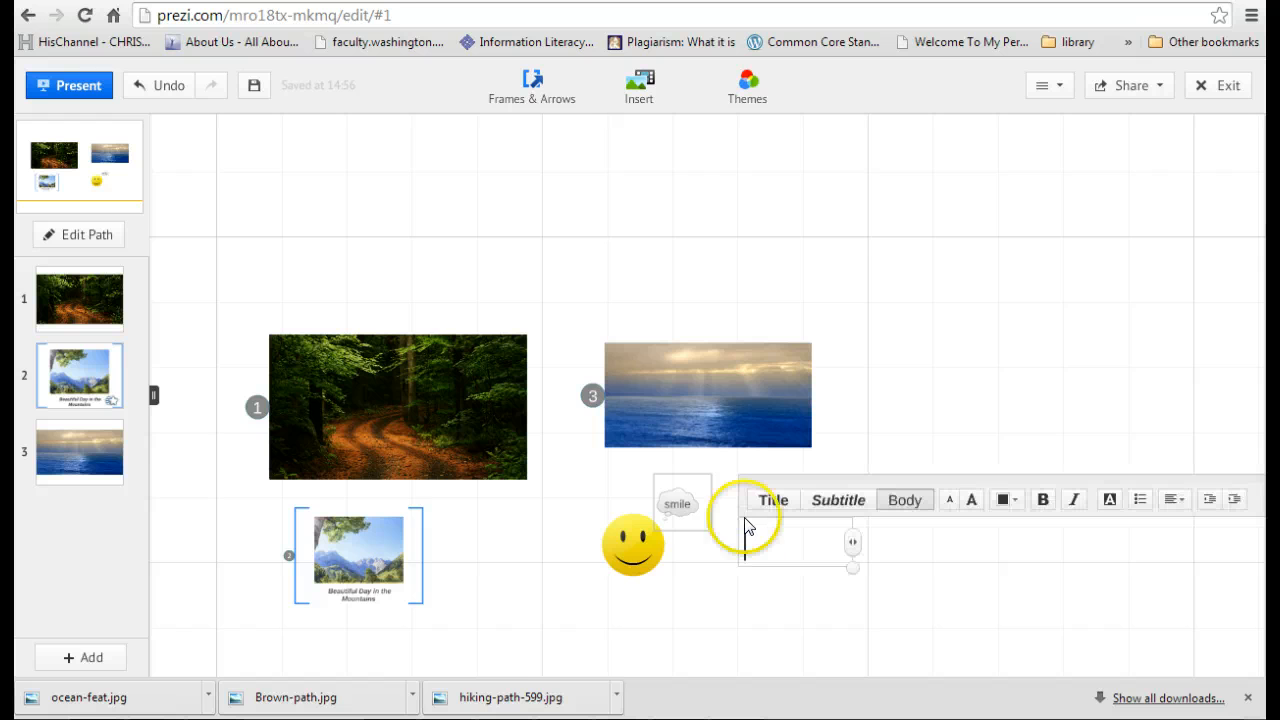
left_click_drag(974, 341, 1040, 376)
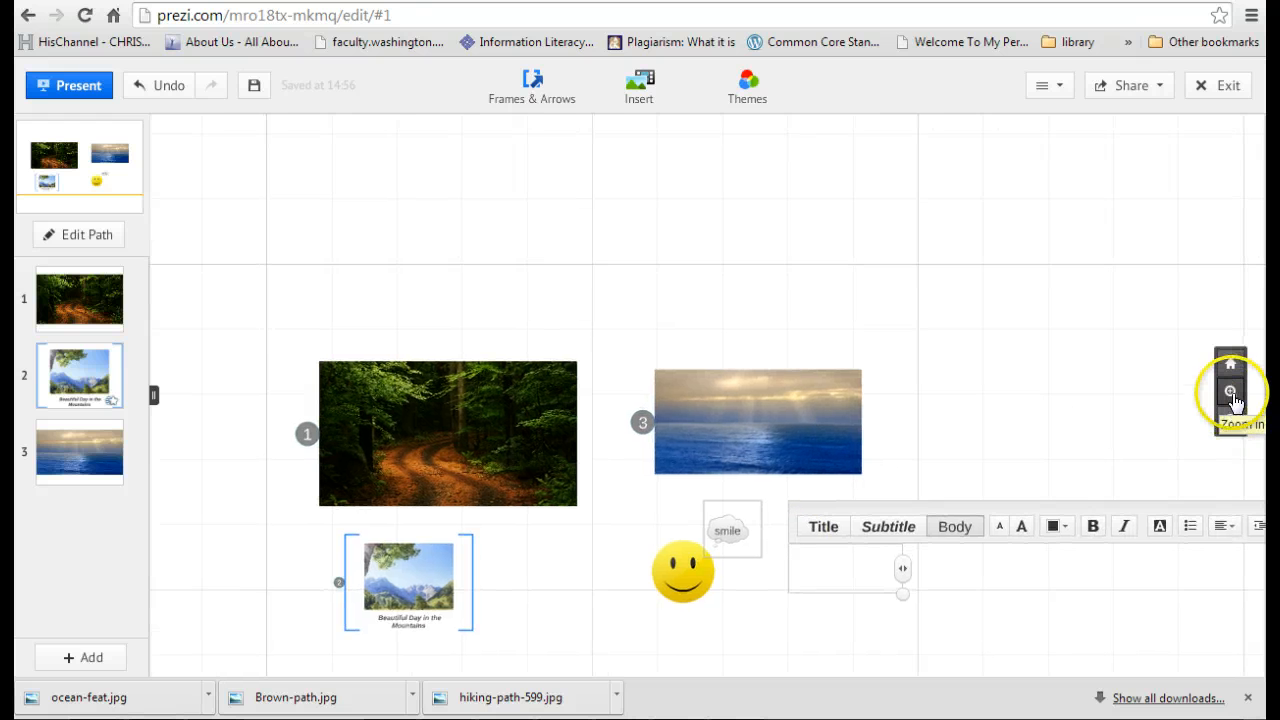
left_click(1231, 392)
left_click(1231, 392)
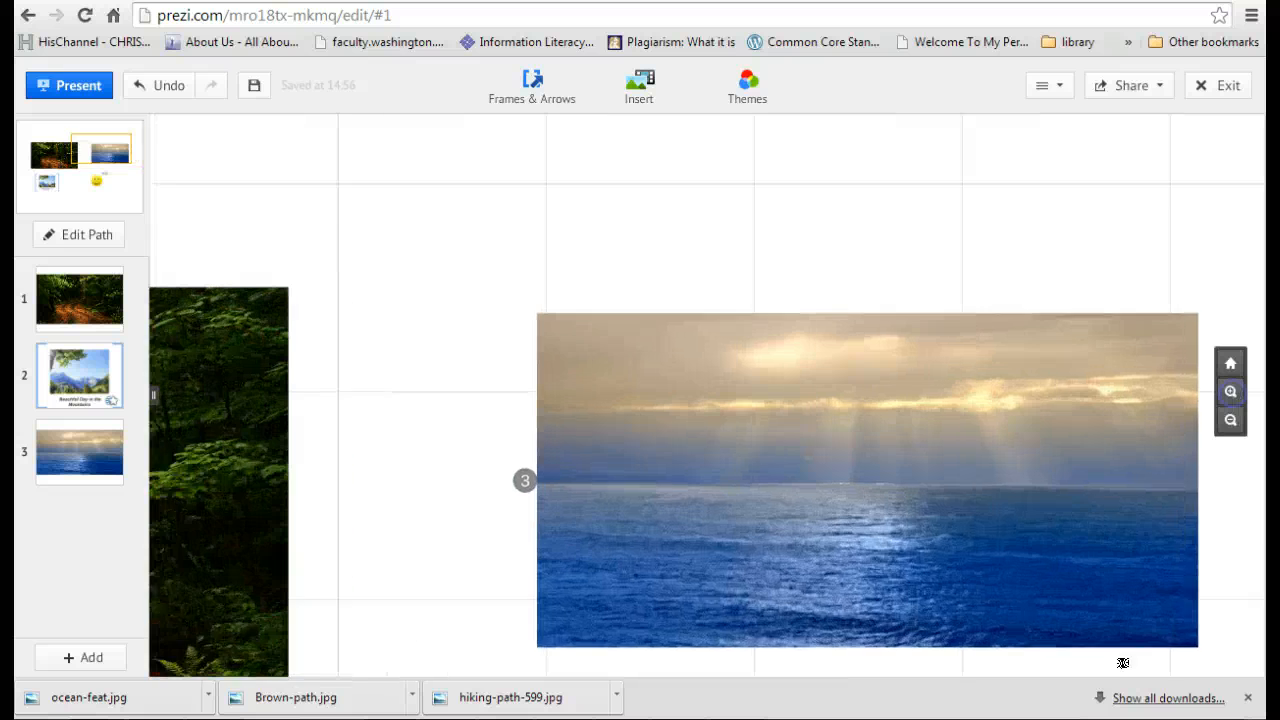
left_click_drag(1026, 598, 936, 47)
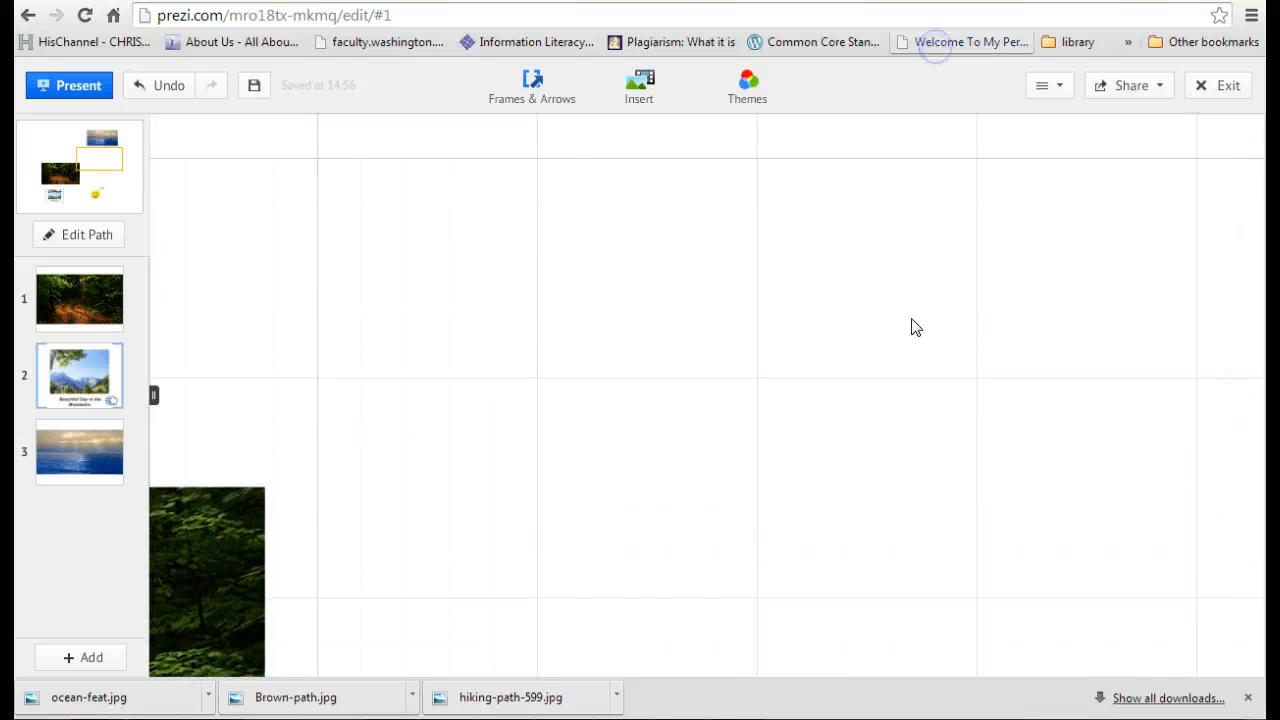
left_click_drag(914, 411, 1026, 192)
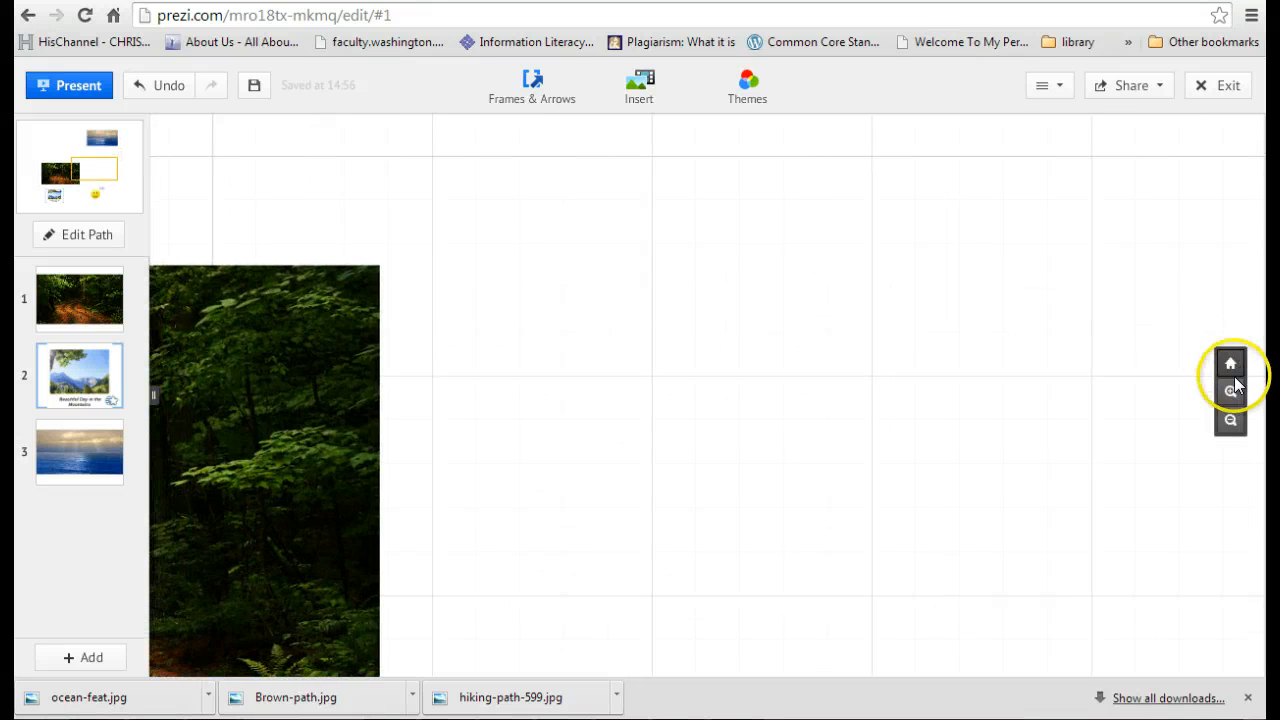
left_click(1231, 364)
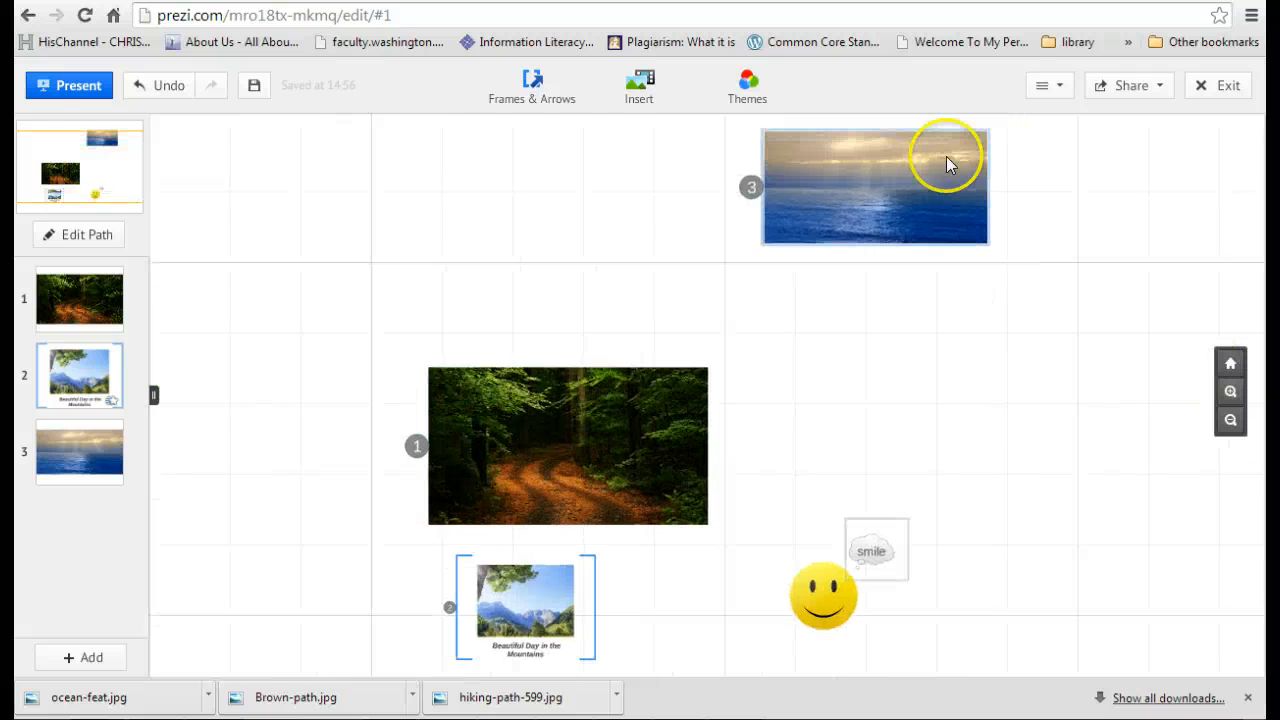
left_click_drag(946, 160, 931, 374)
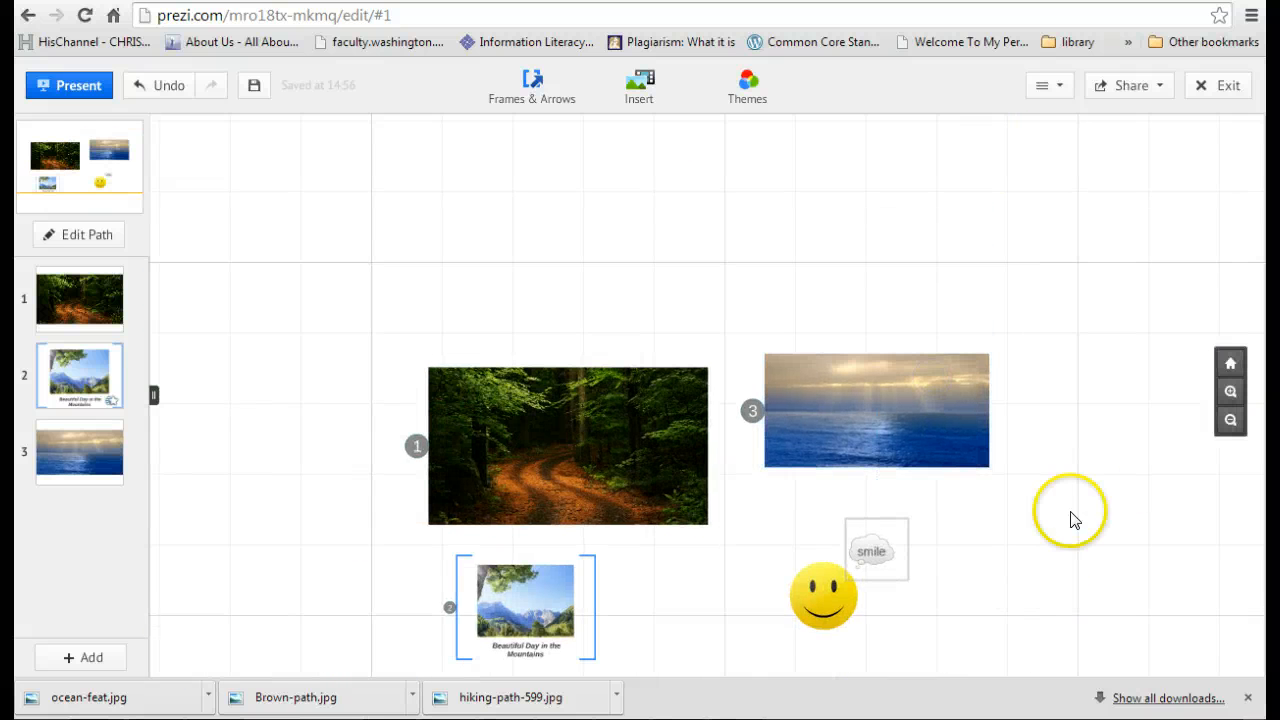
Group the "smile" text with its thought bubble and move the group slightly up and to the right within its invisible frame
left_click(1231, 392)
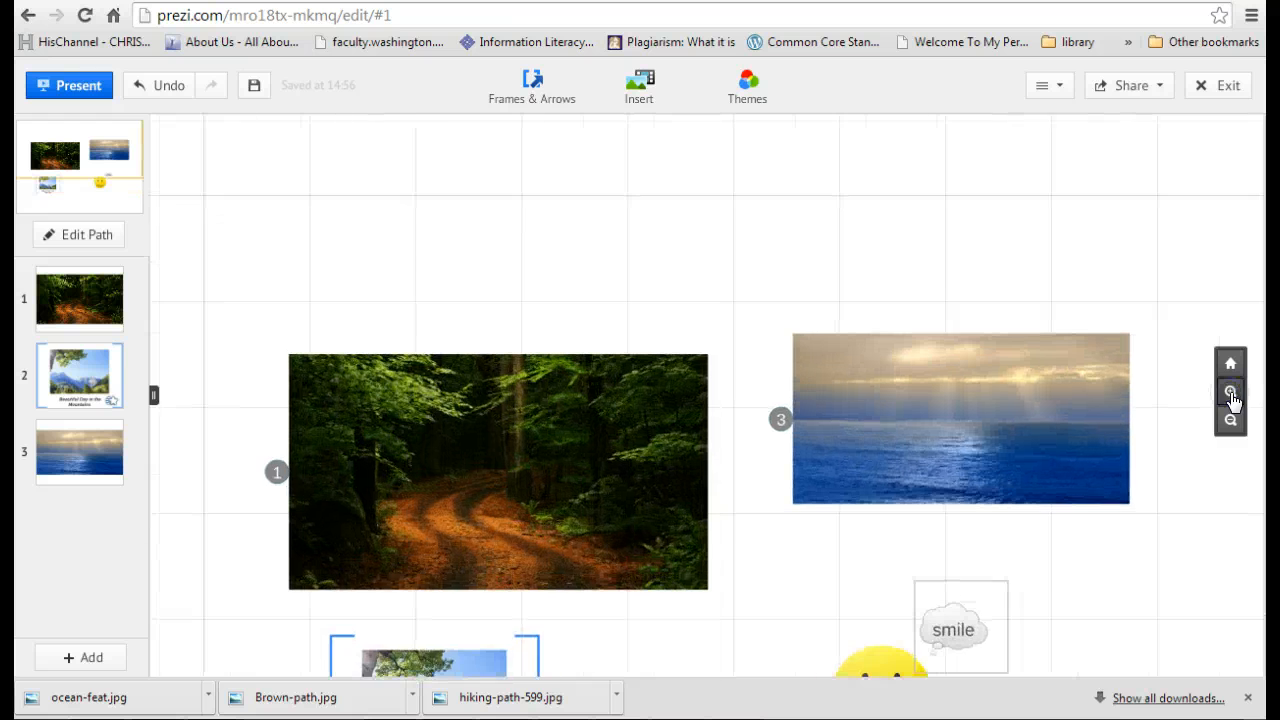
left_click_drag(1128, 634, 976, 464)
left_click(1233, 372)
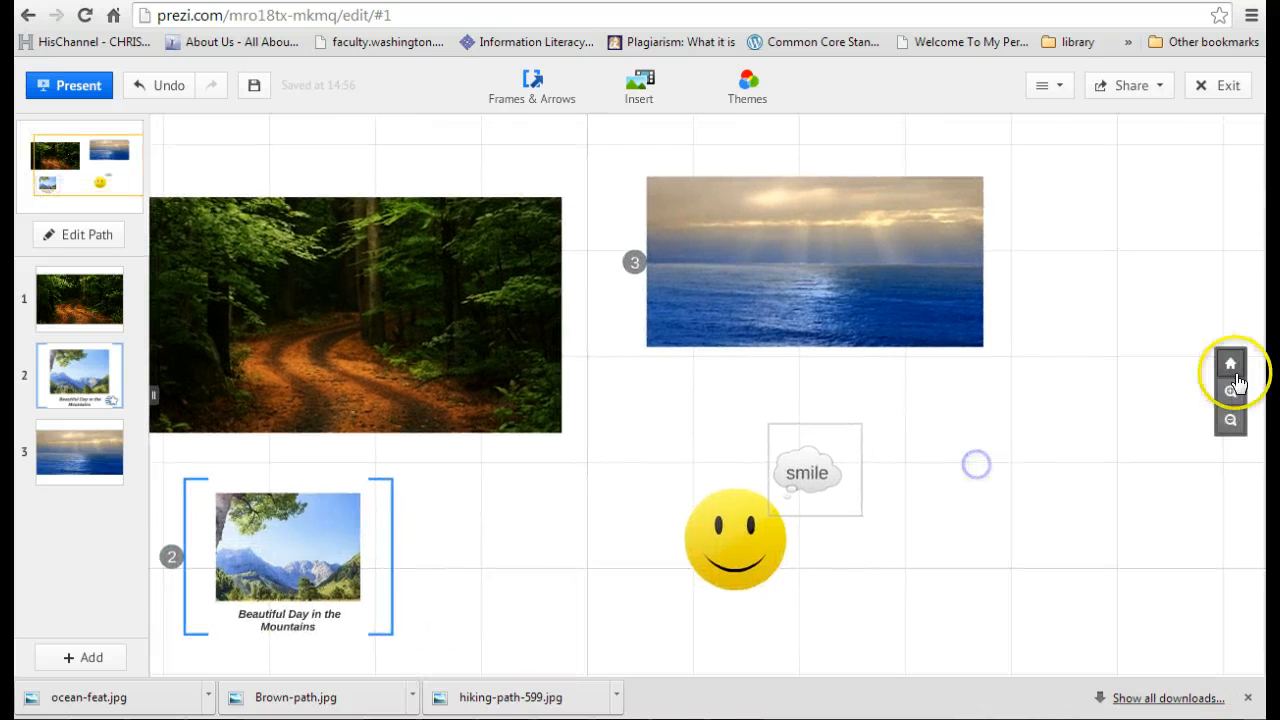
left_click(1232, 391)
left_click(1232, 391)
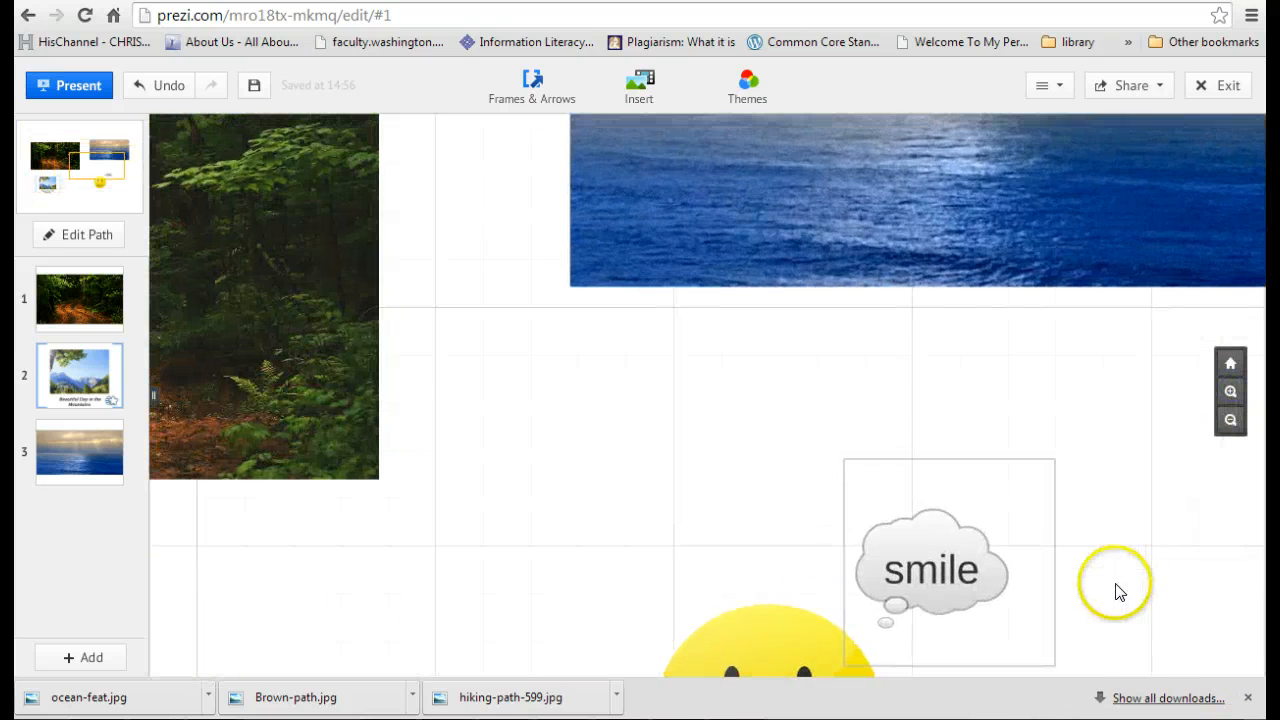
left_click_drag(1118, 590, 920, 466)
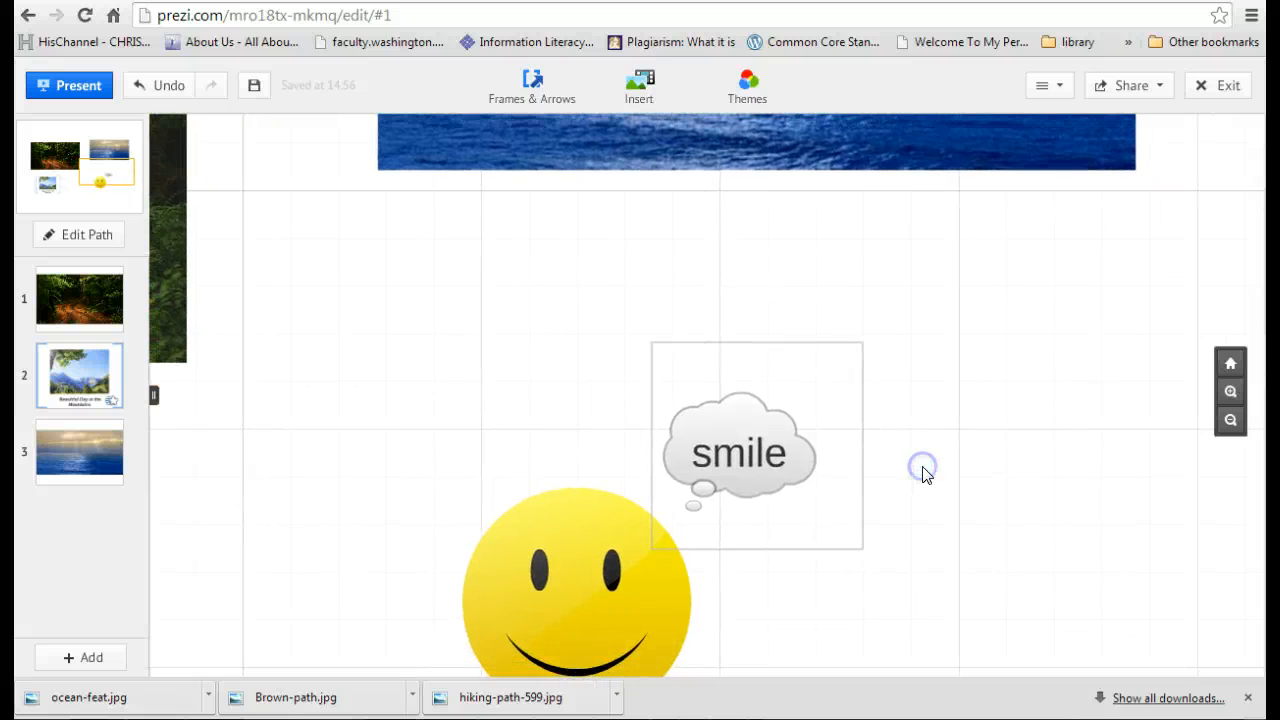
left_click(771, 450)
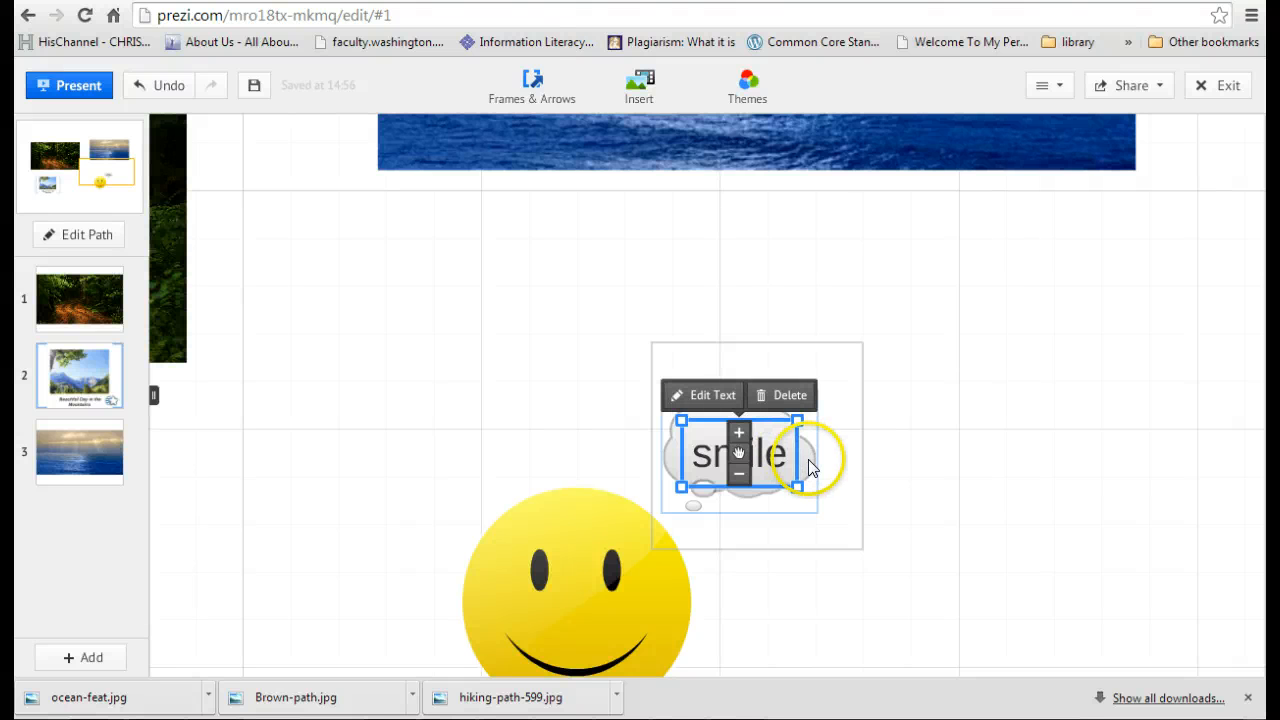
left_click(810, 467, "shift")
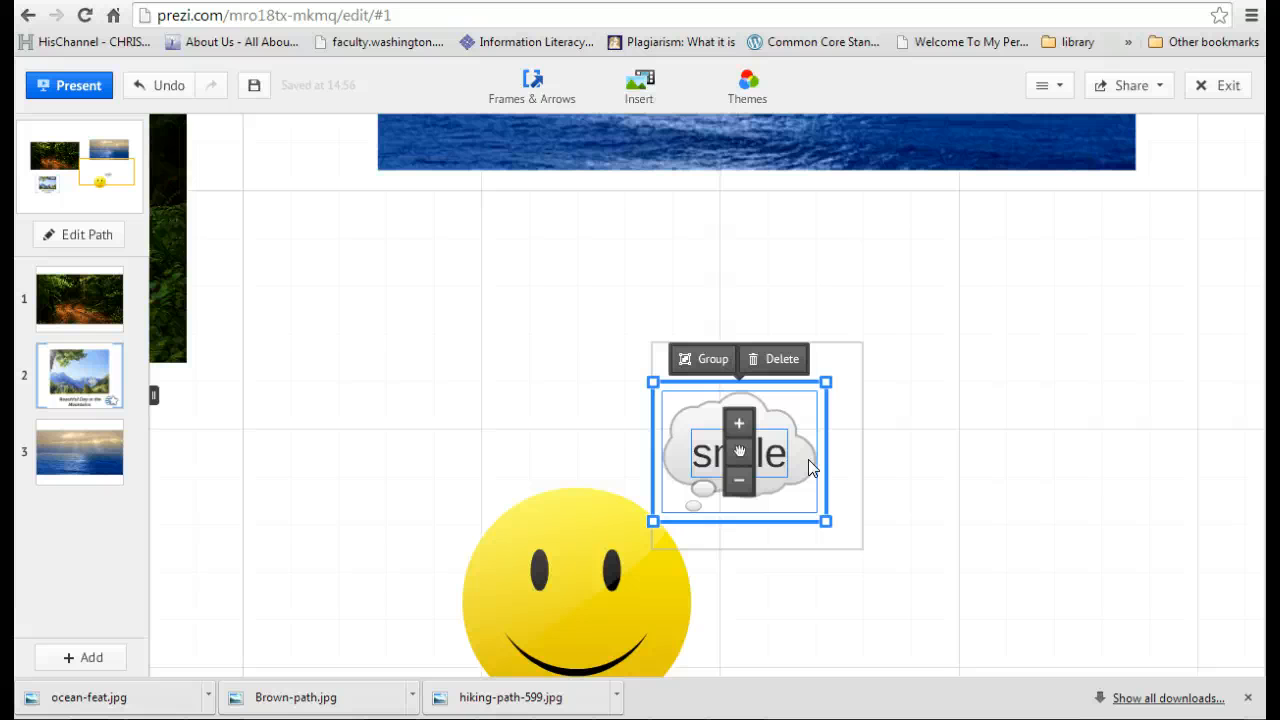
left_click(707, 360)
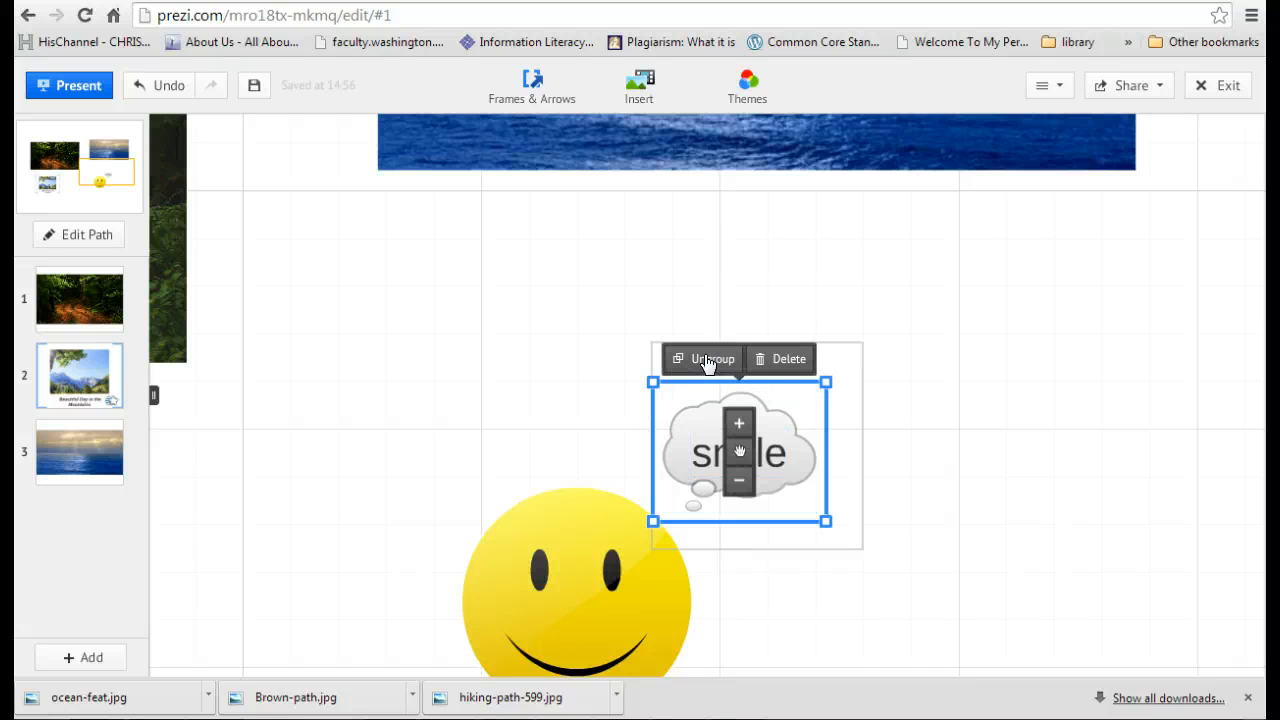
left_click(932, 497)
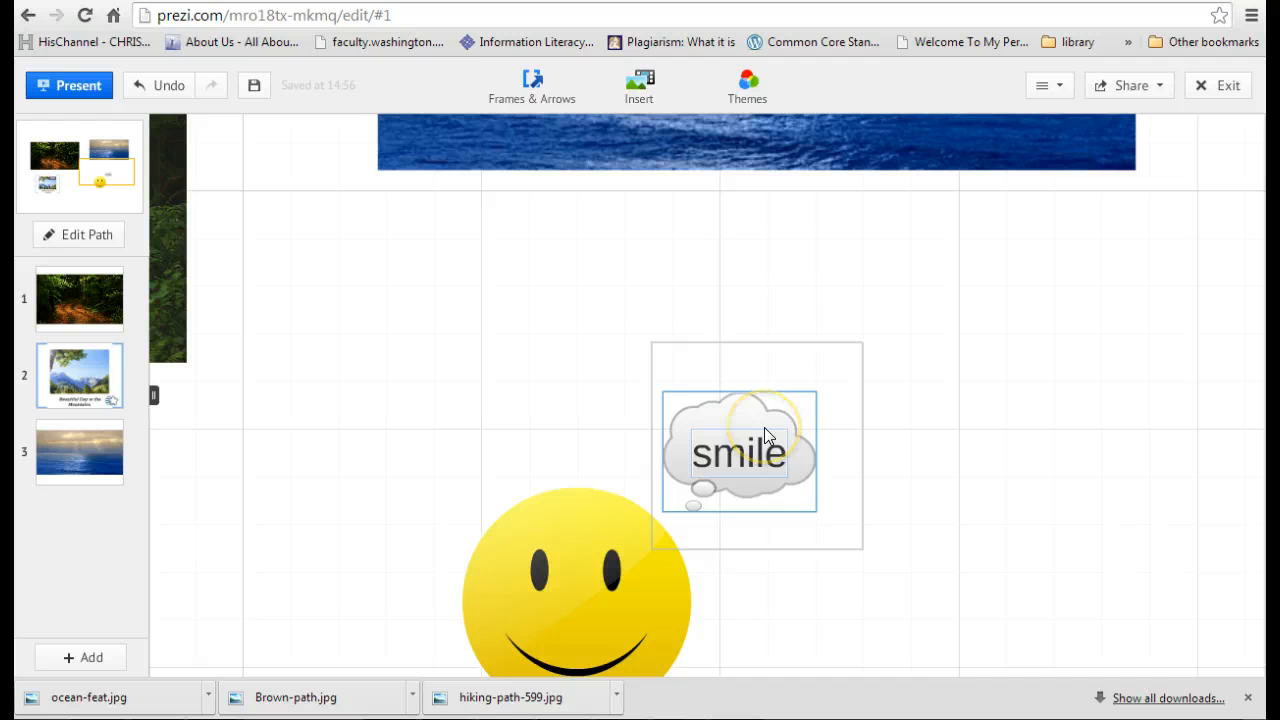
mouse_move(764, 427)
left_mouse_down()
mouse_move(780, 414)
mouse_move(787, 431)
mouse_move(775, 415)
left_mouse_up()
left_click(934, 571)
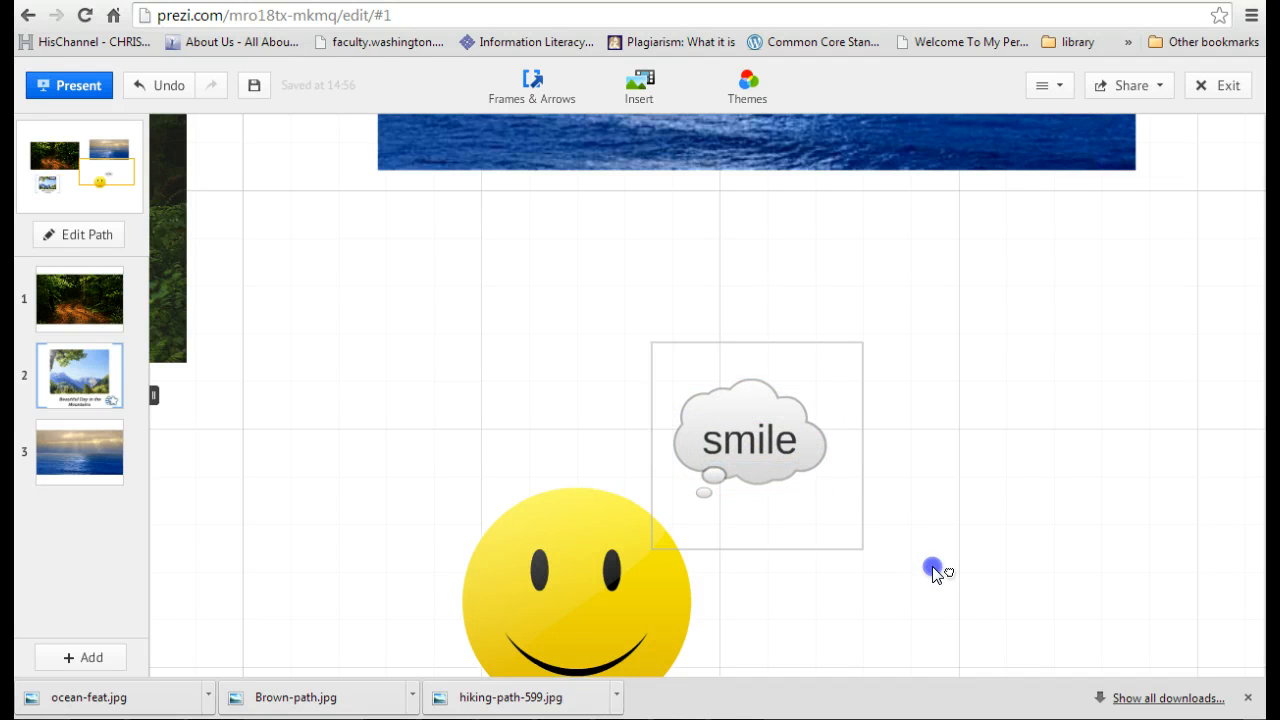
Draw a larger invisible frame enclosing the whole smiley face and the framed "smile" thought bubble
left_click_drag(934, 571, 939, 496)
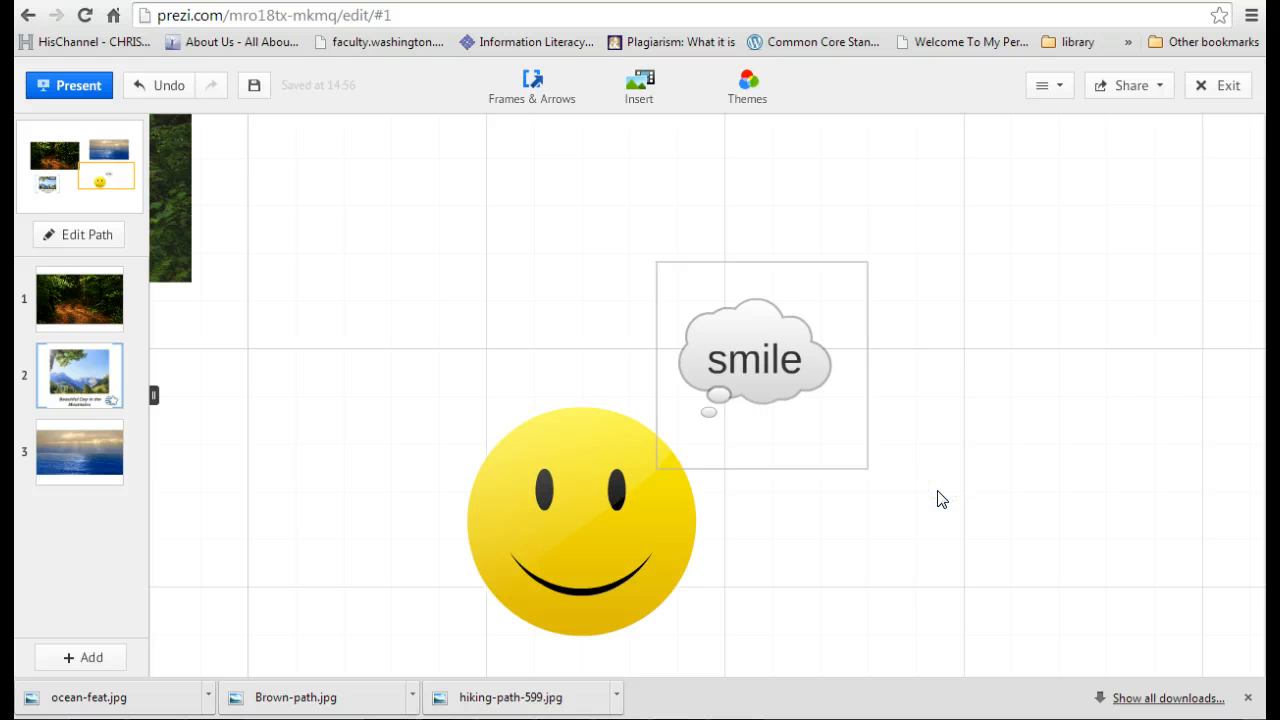
left_click(543, 86)
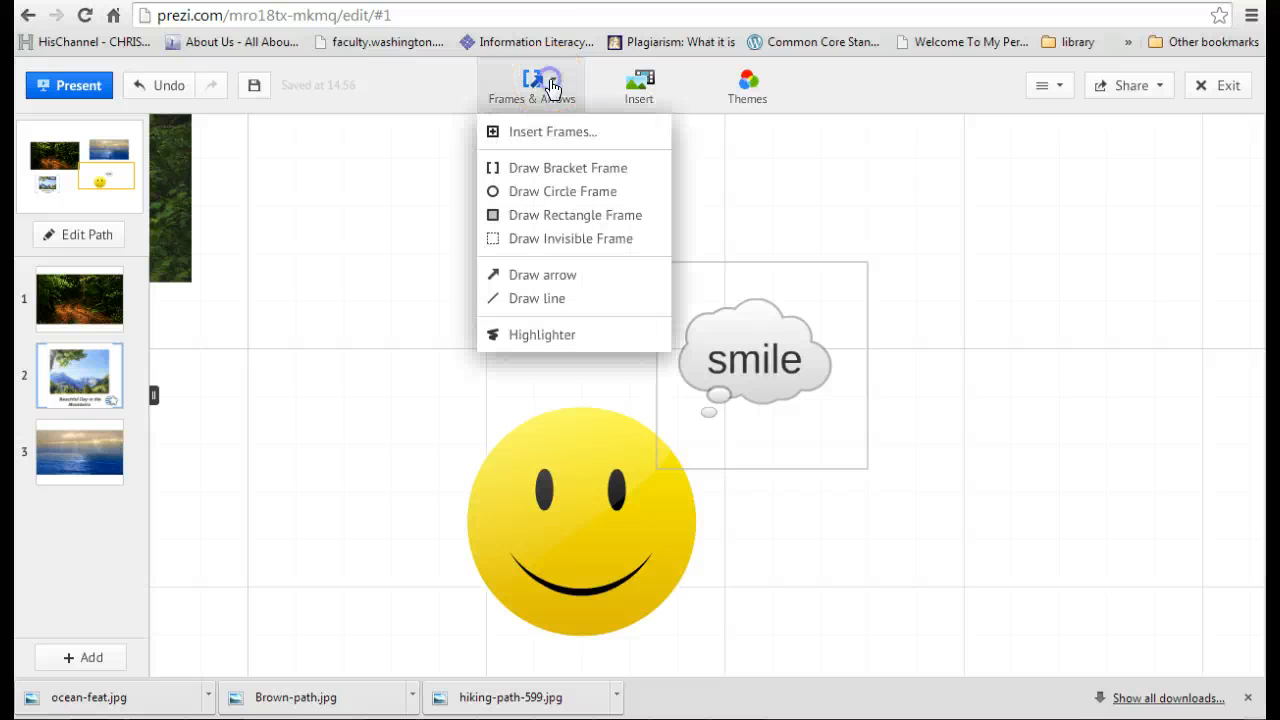
left_click(517, 238)
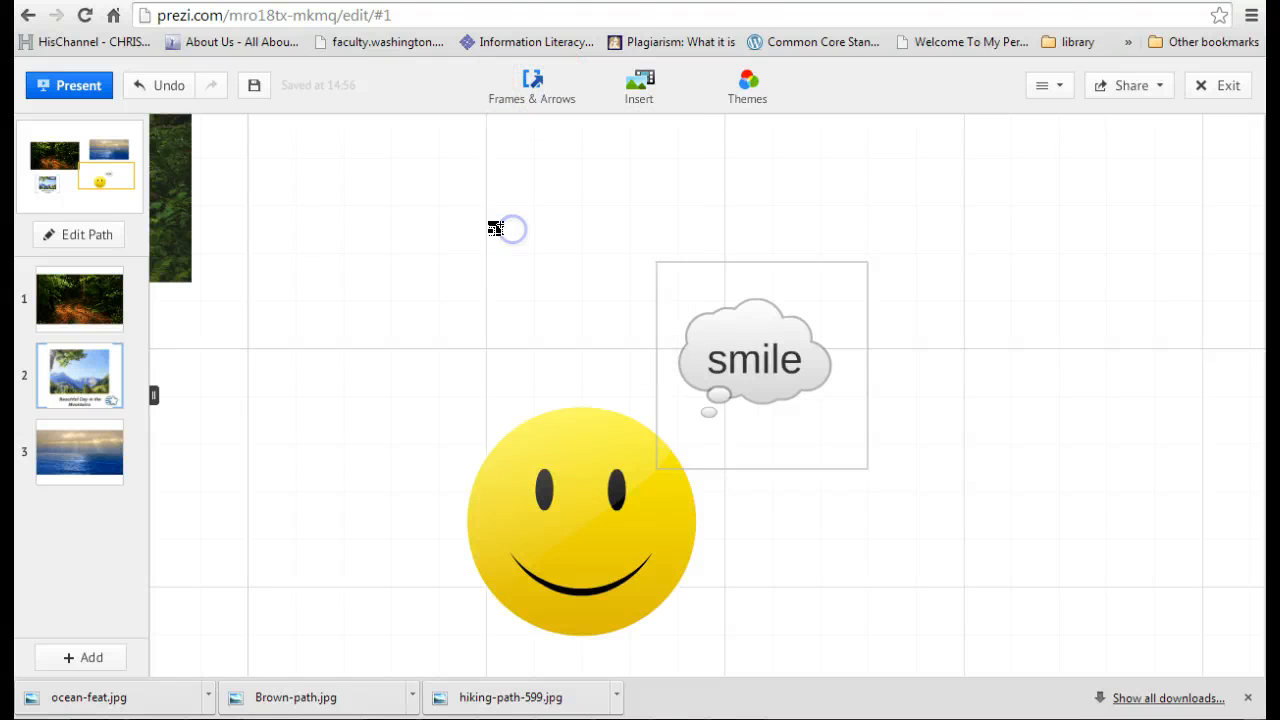
left_click_drag(436, 206, 932, 658)
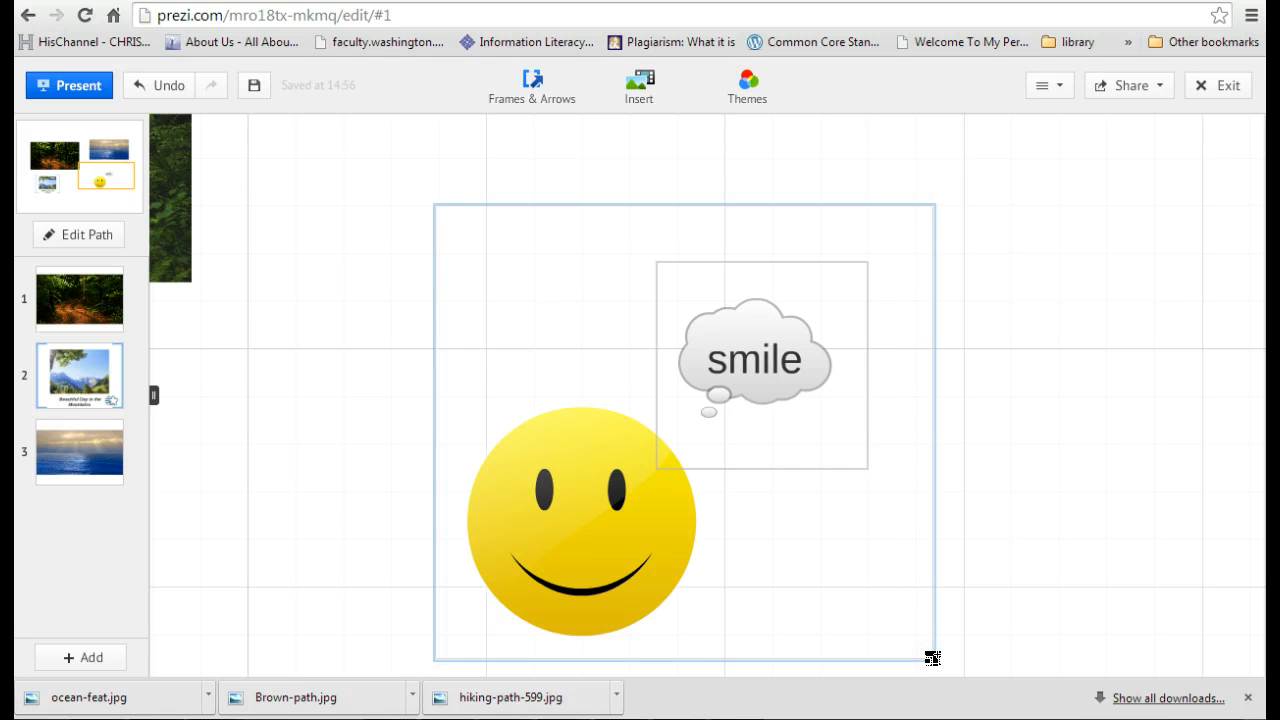
left_click(995, 590)
left_click(996, 590)
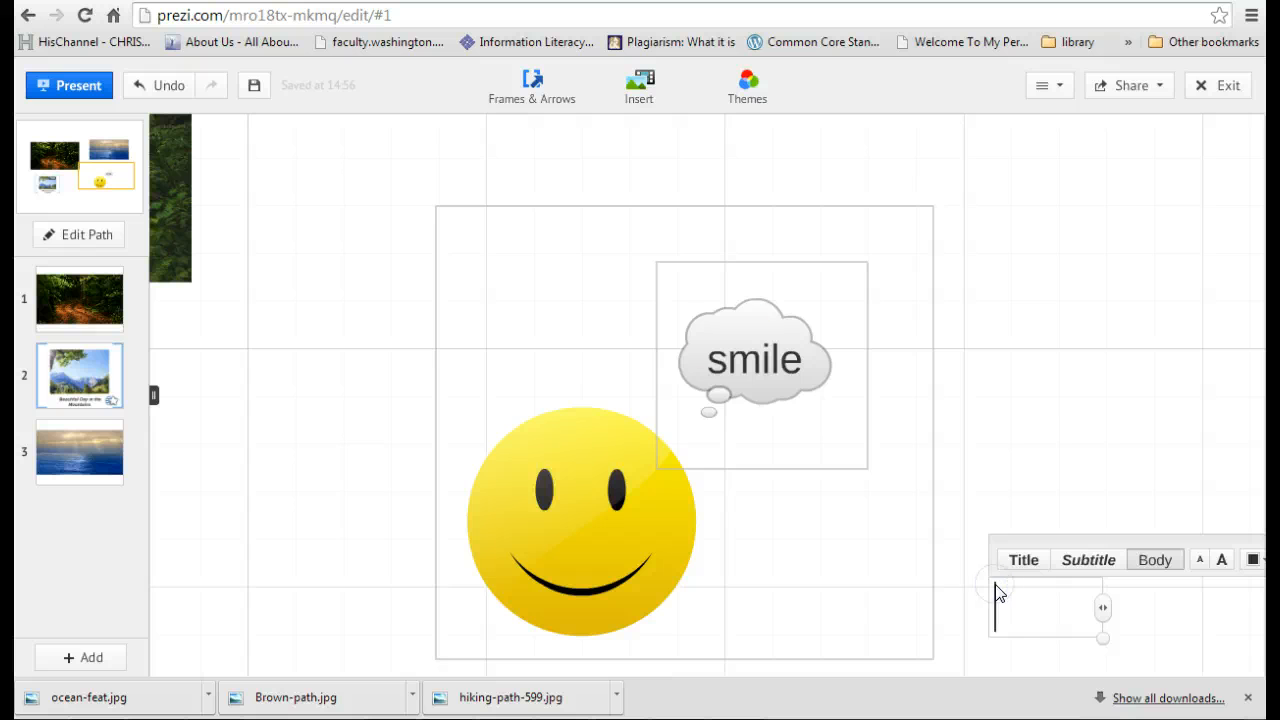
left_click(90, 238)
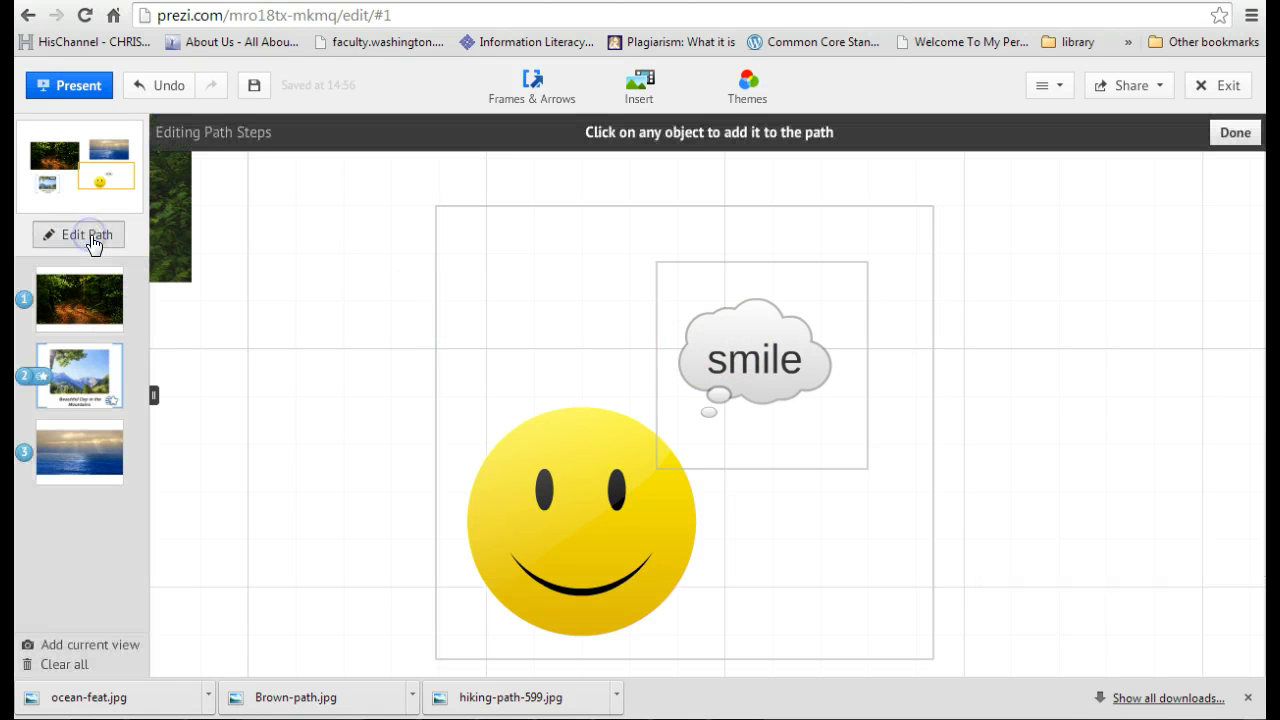
left_click(433, 340)
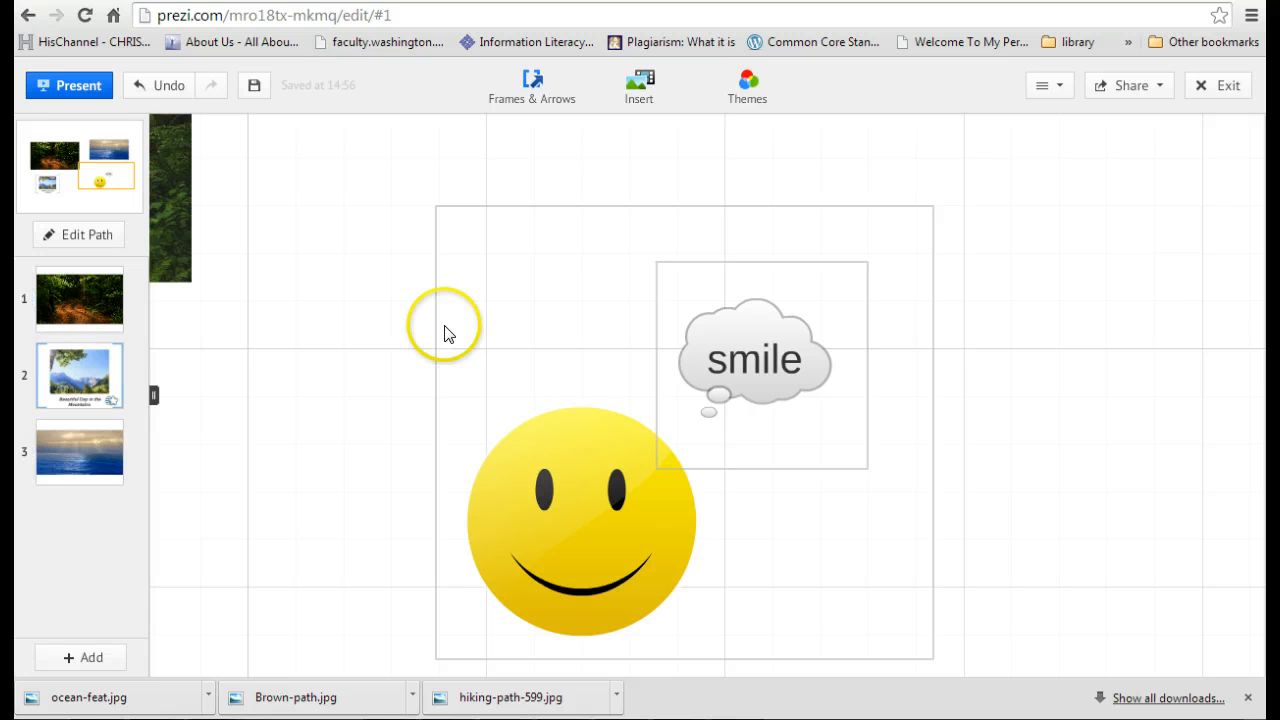
left_click(432, 446)
left_click(434, 343)
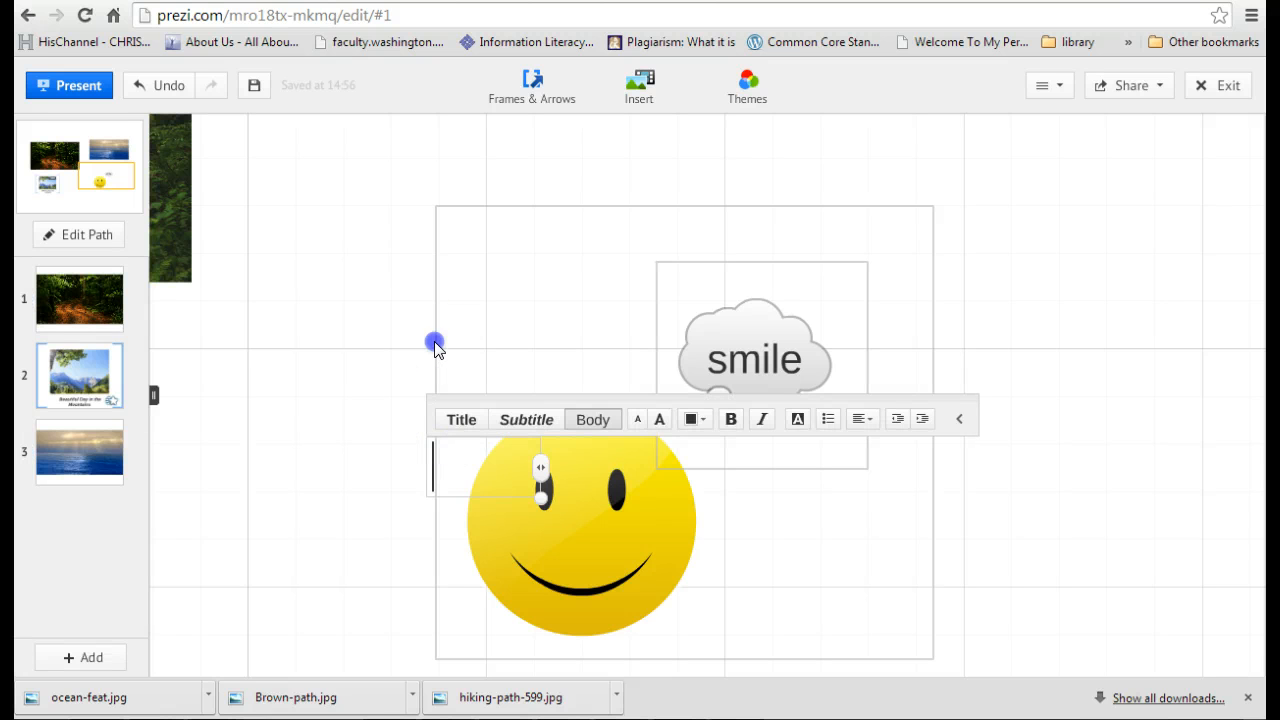
right_click(435, 344)
left_click(363, 429)
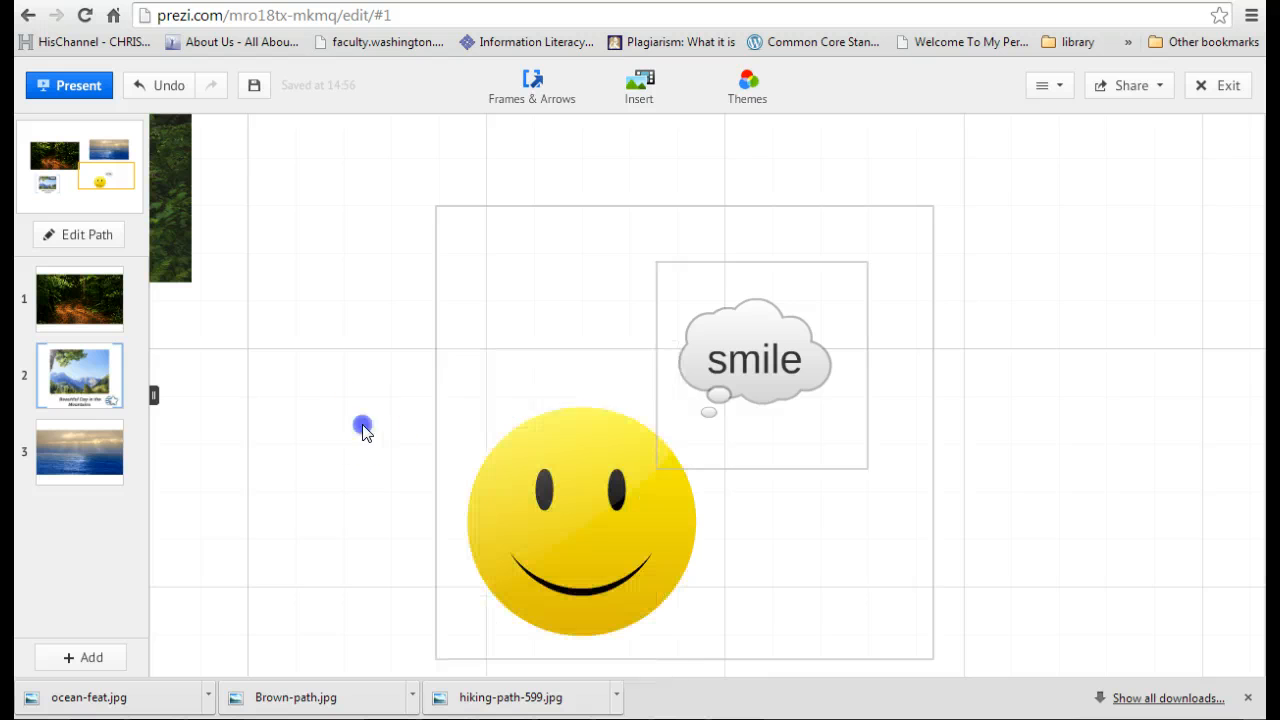
left_click(553, 286)
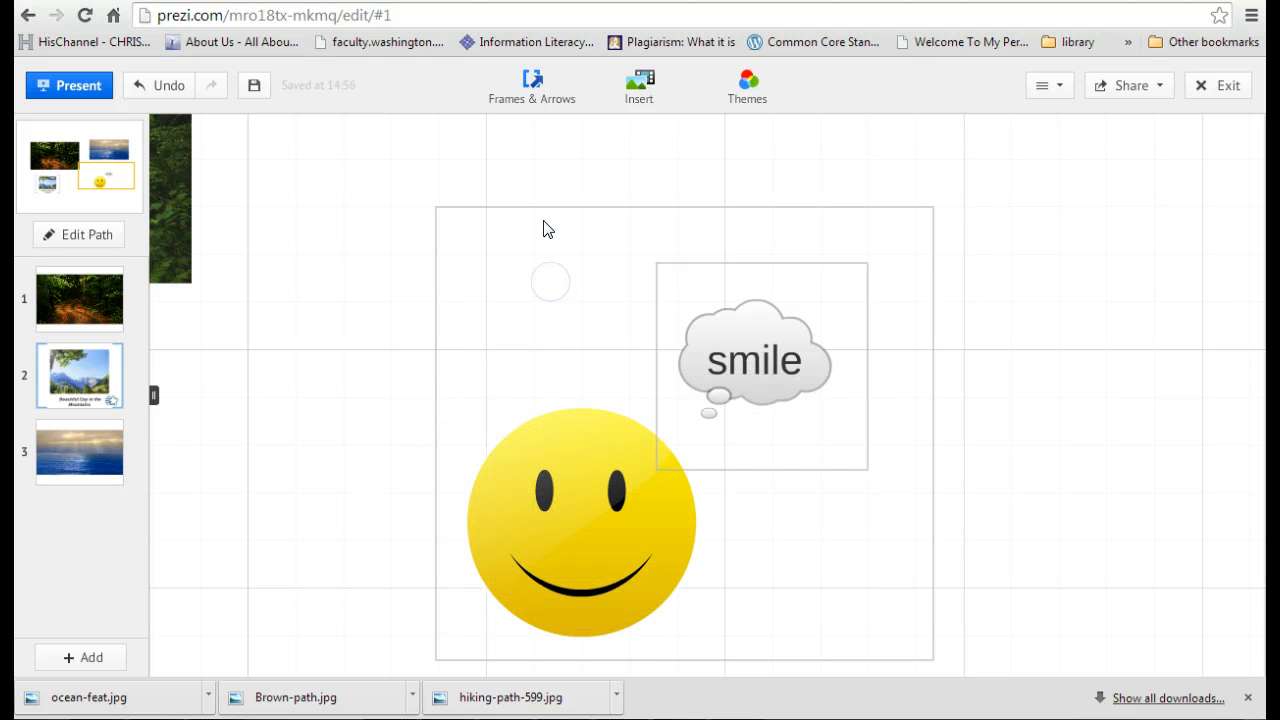
left_click(543, 222)
left_click(510, 210)
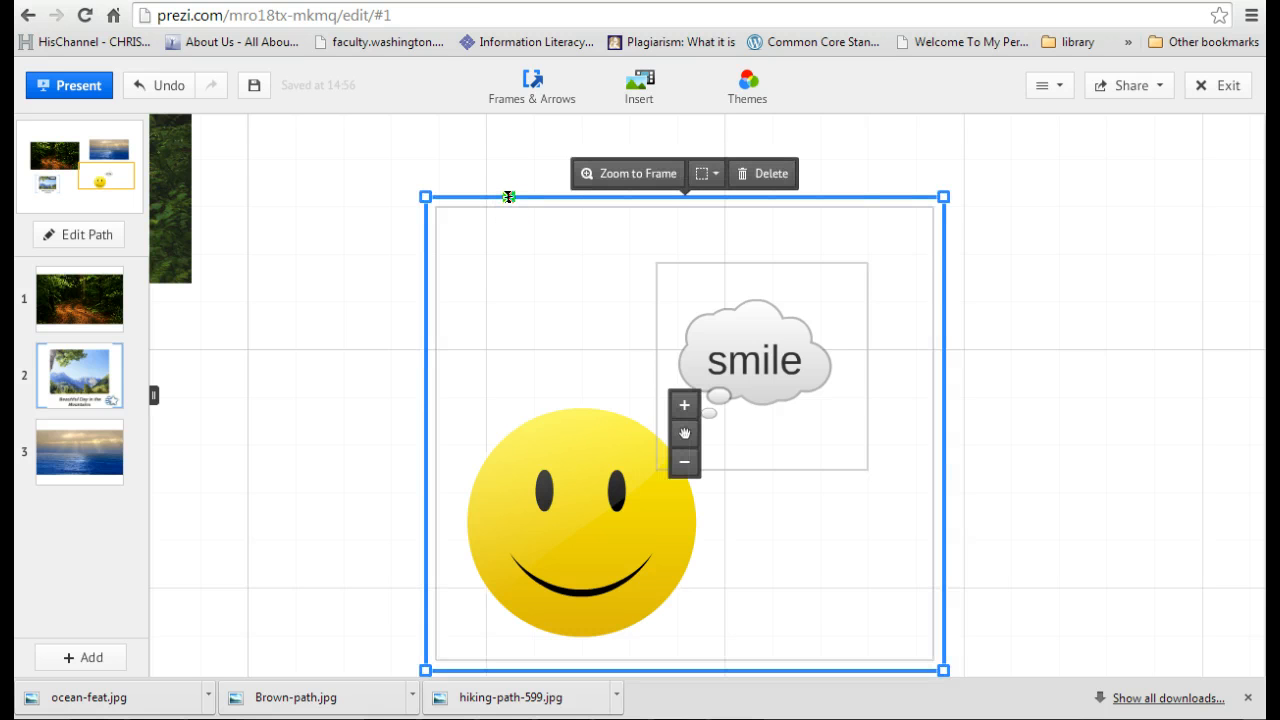
Add the large frame around the smiley face and thought bubble to the path as stop 4
left_click(71, 234)
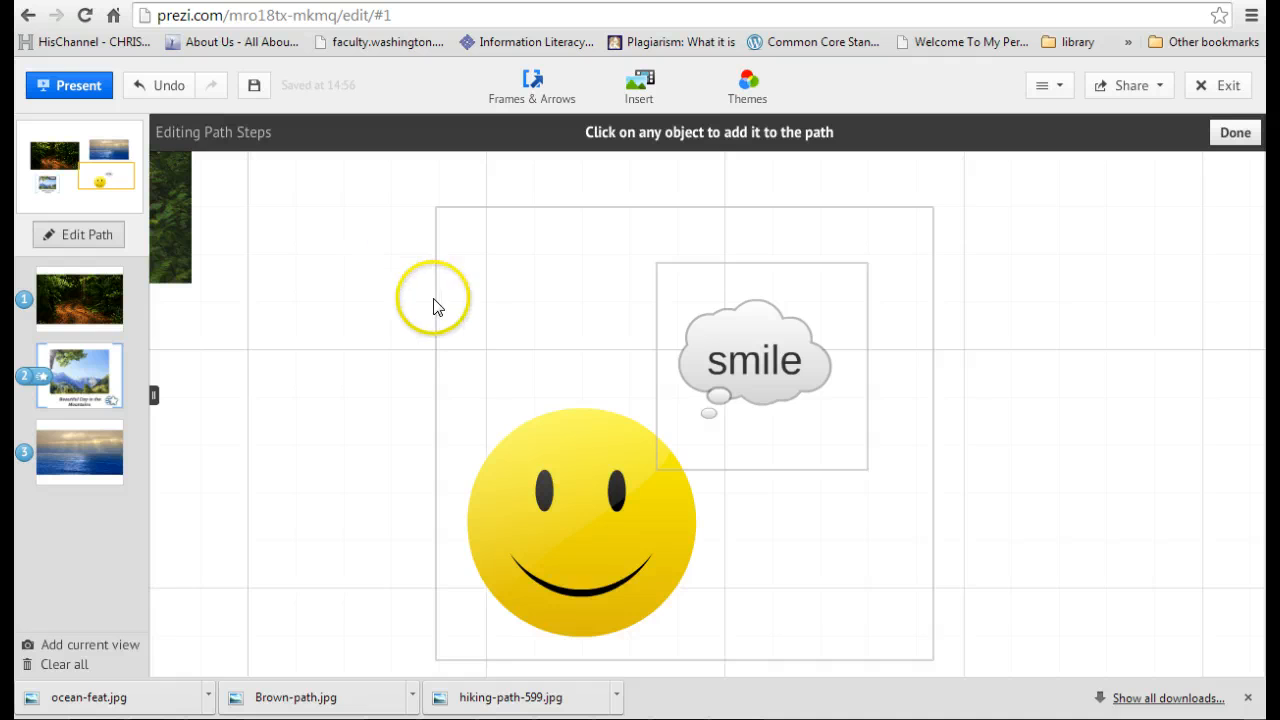
left_click(457, 333)
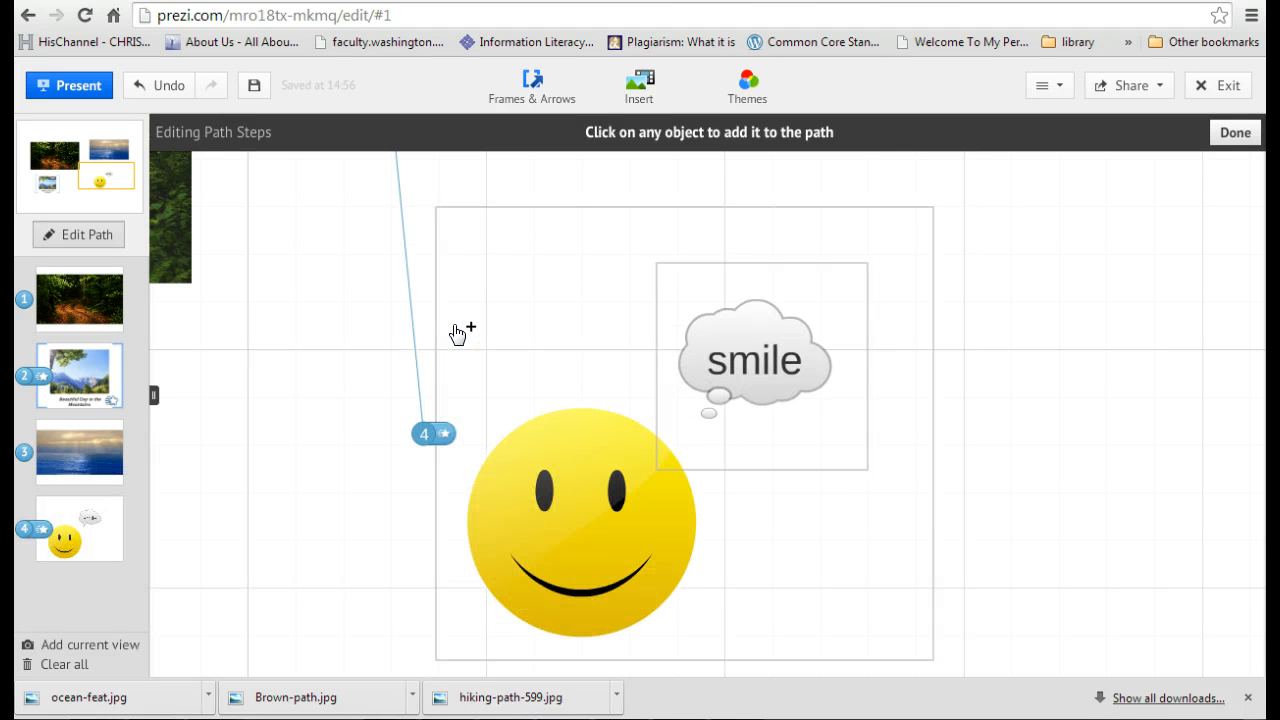
Animate path stop 4 so that the smiley face fades in first and the grouped "smile" thought bubble second
left_click(440, 432)
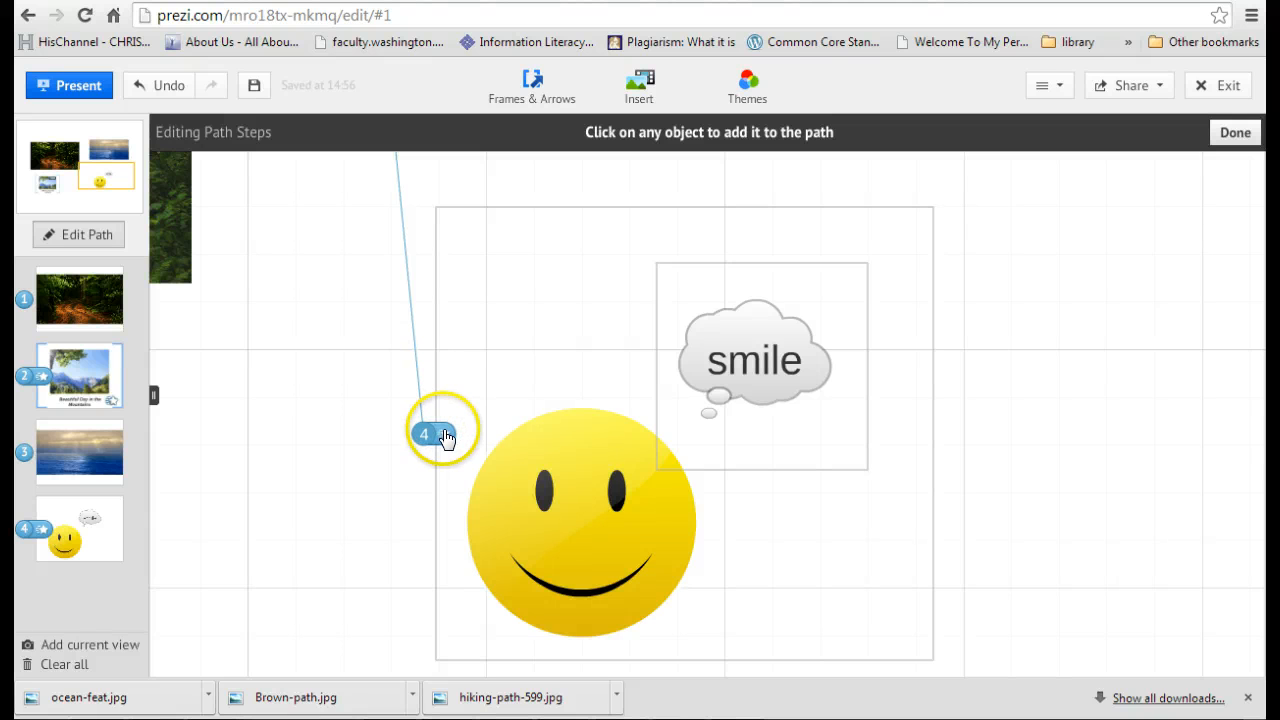
left_click(443, 436)
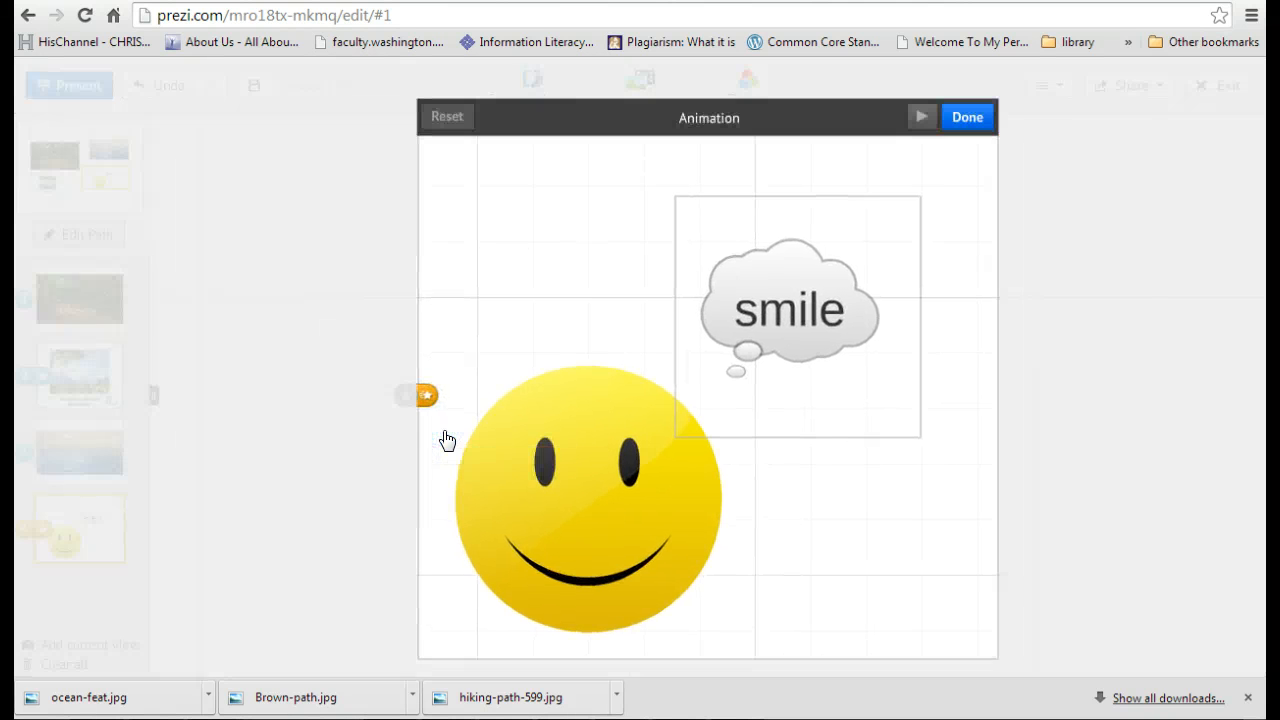
left_click(567, 493)
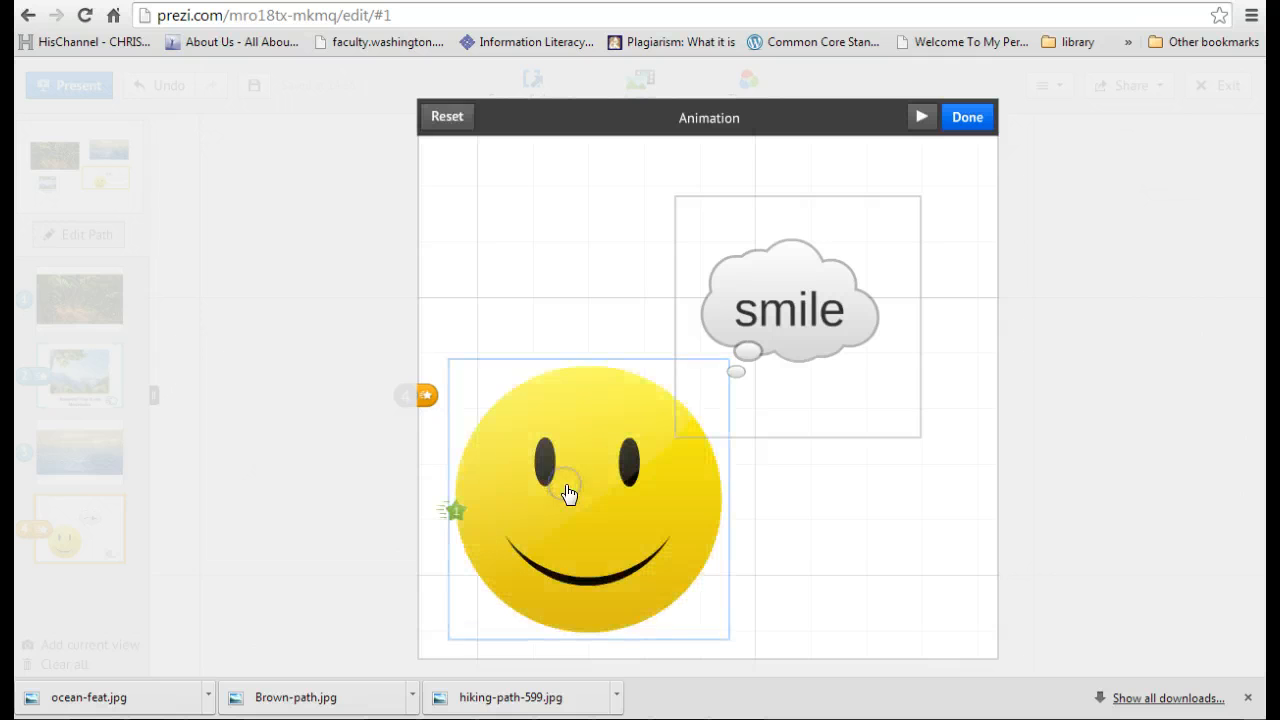
left_click(793, 325)
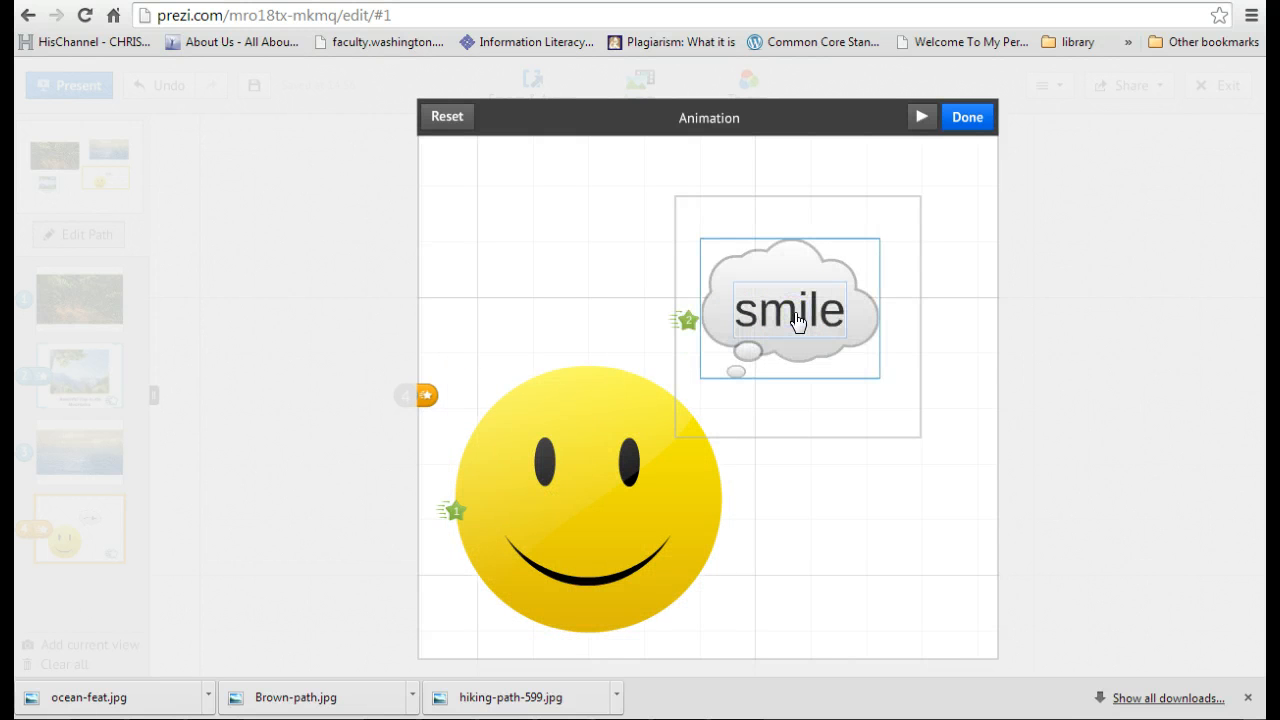
left_click(967, 120)
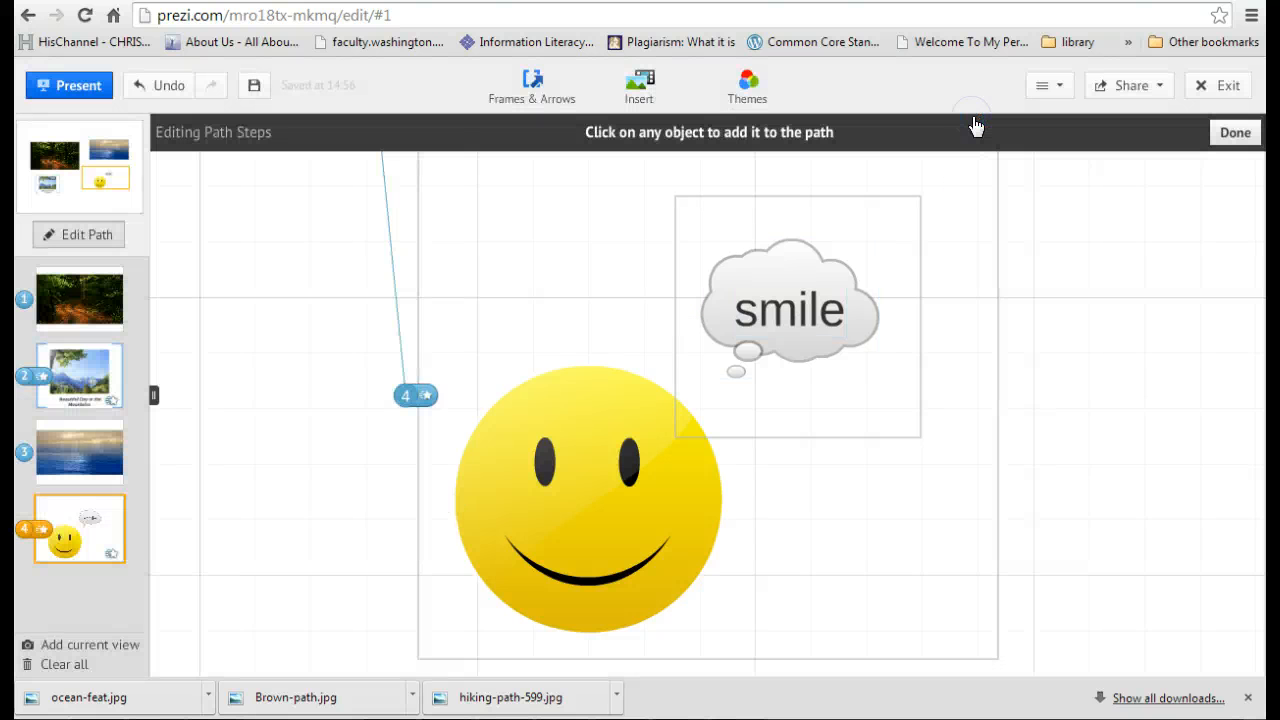
Finish path editing and preview full screen from the ocean stop through the smiley and thought bubble fade-ins, and return to editing
left_click(101, 460)
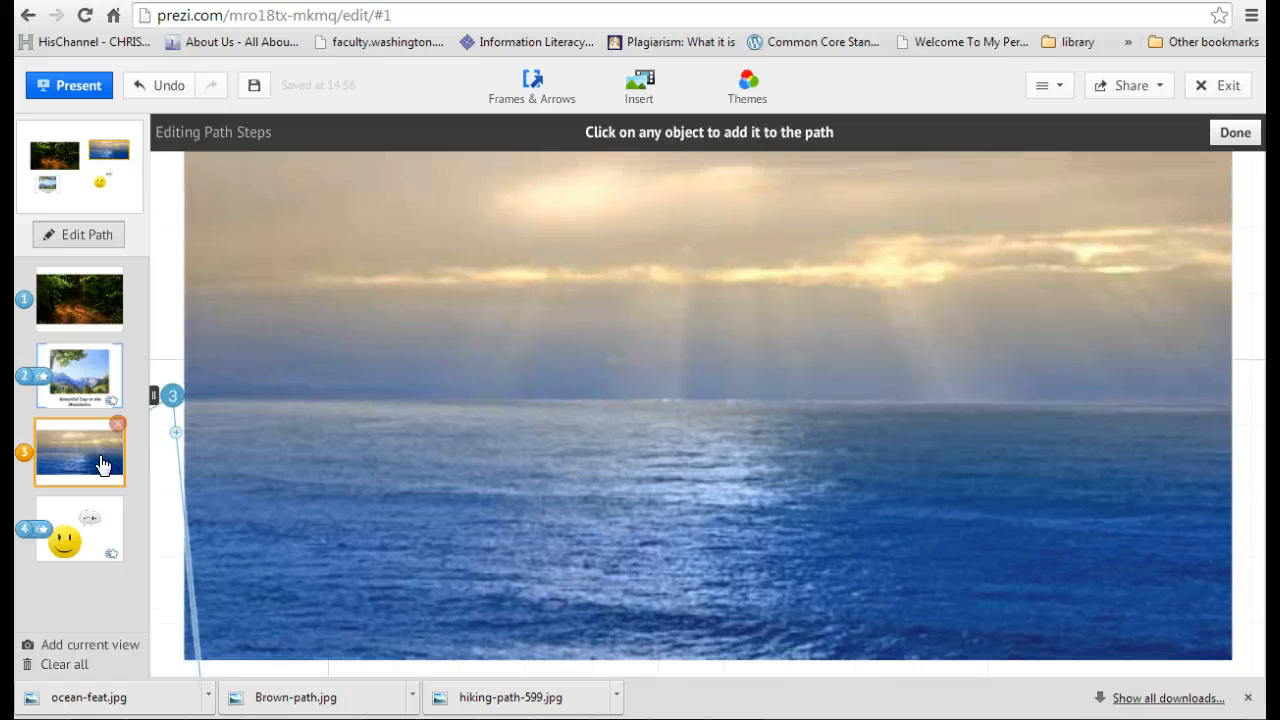
left_click(1232, 132)
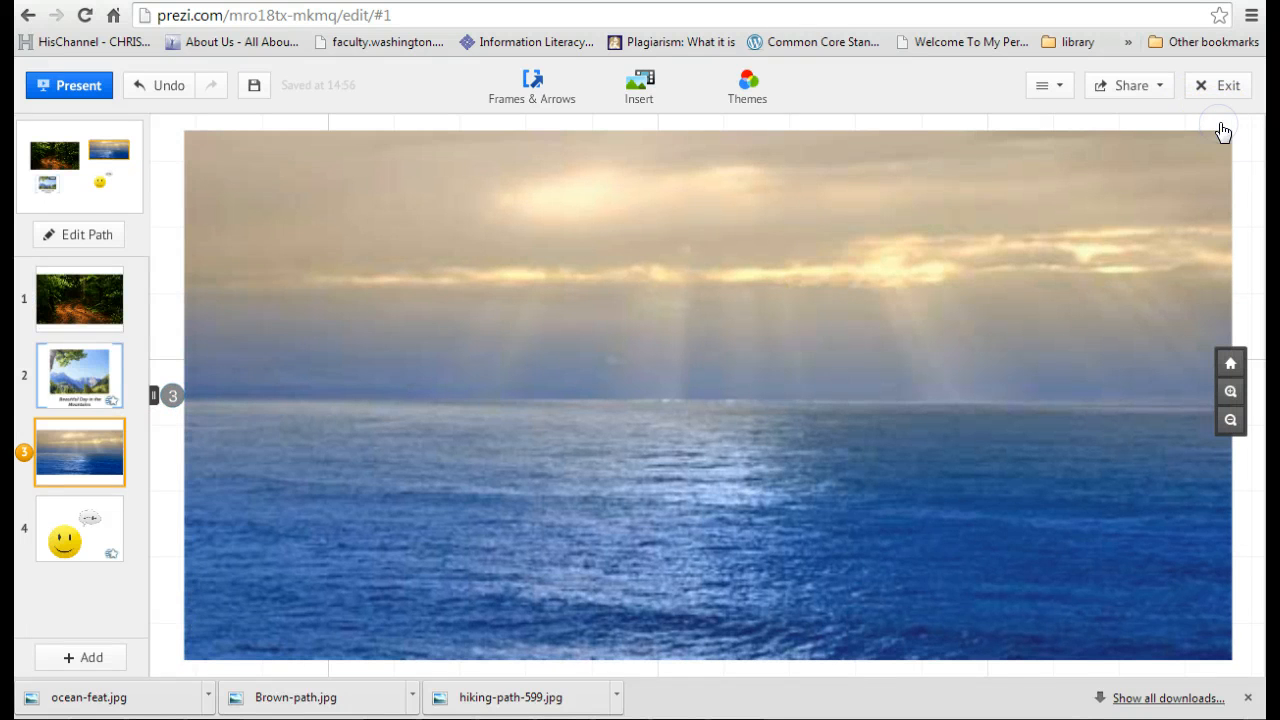
left_click(80, 86)
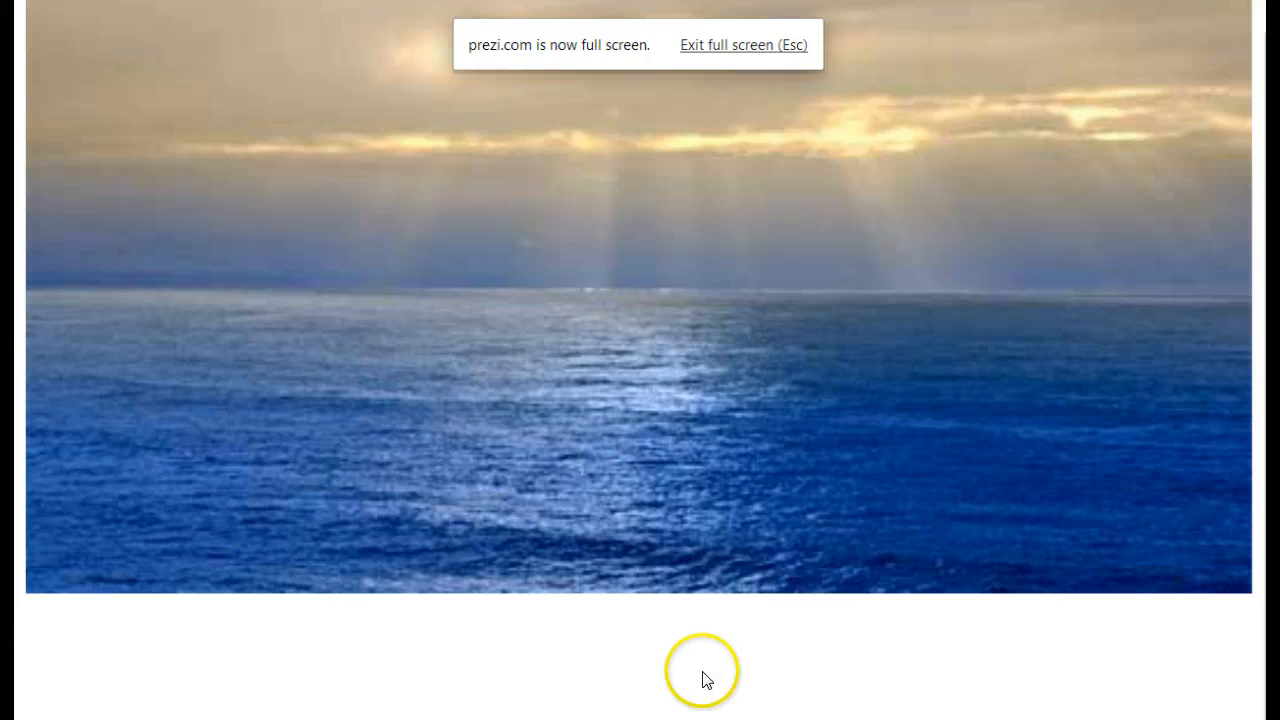
key("Right")
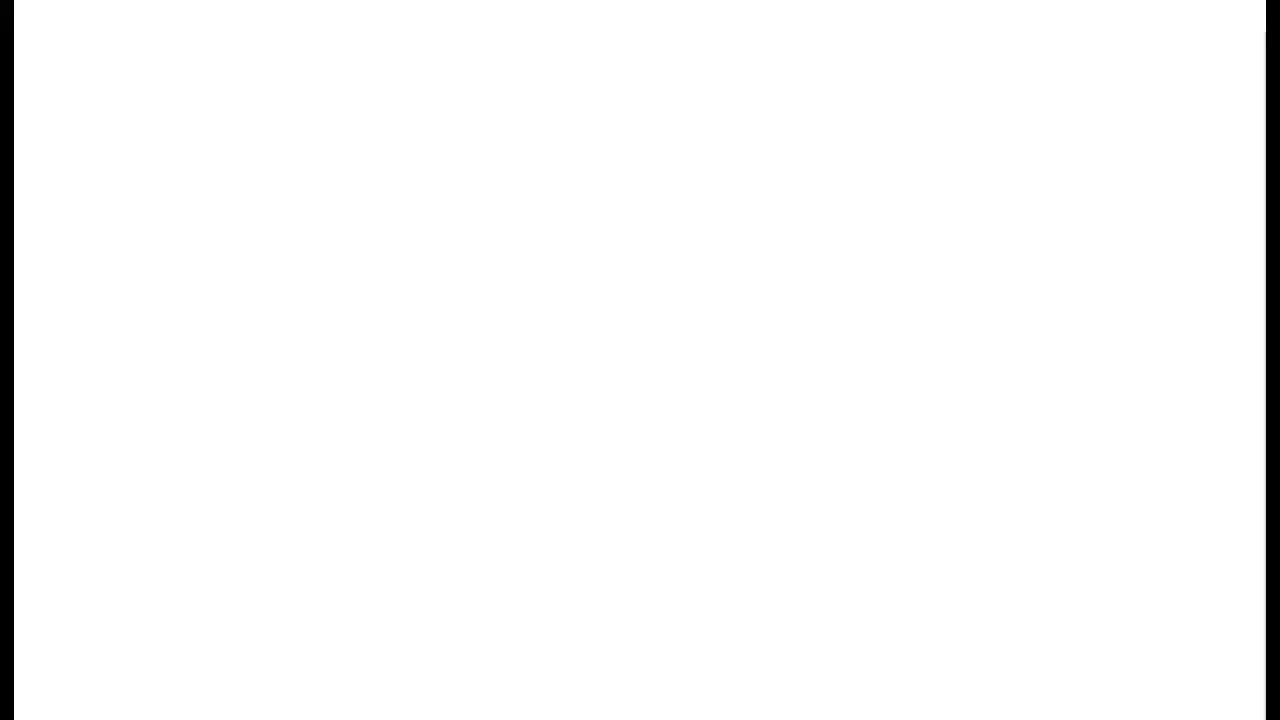
key("Right")
key("Right")
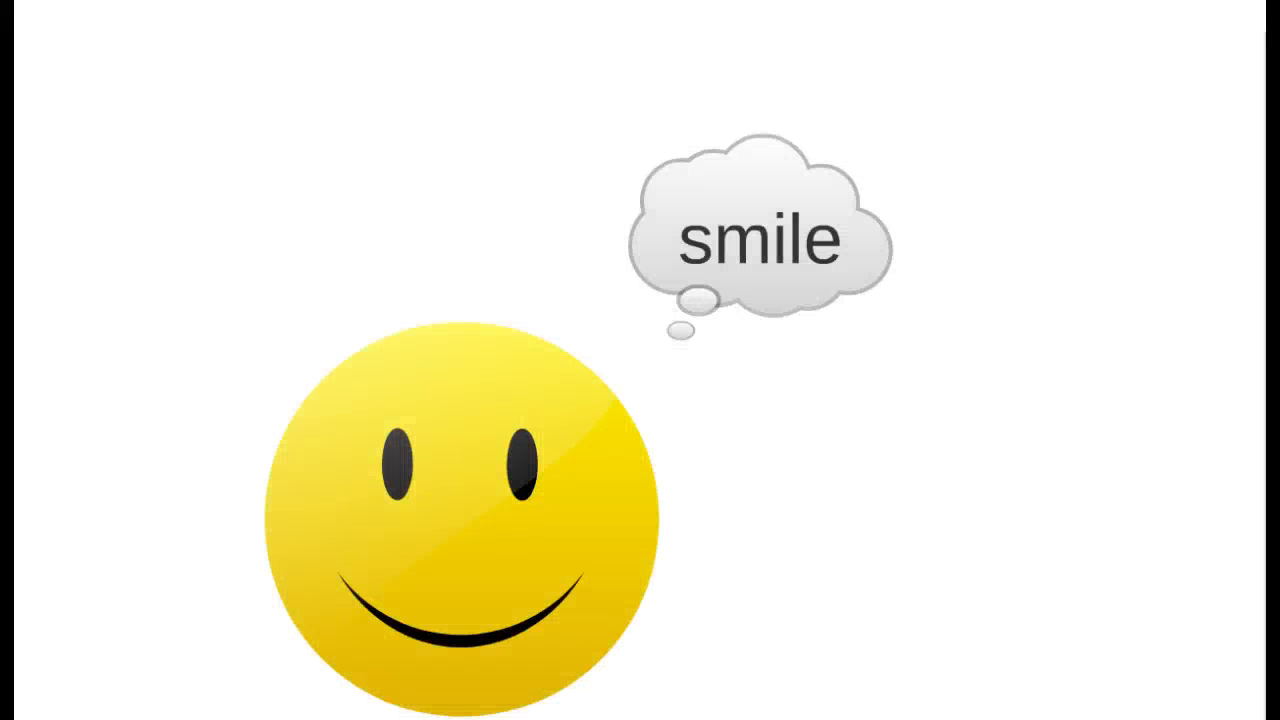
key("Escape")
key("Escape")
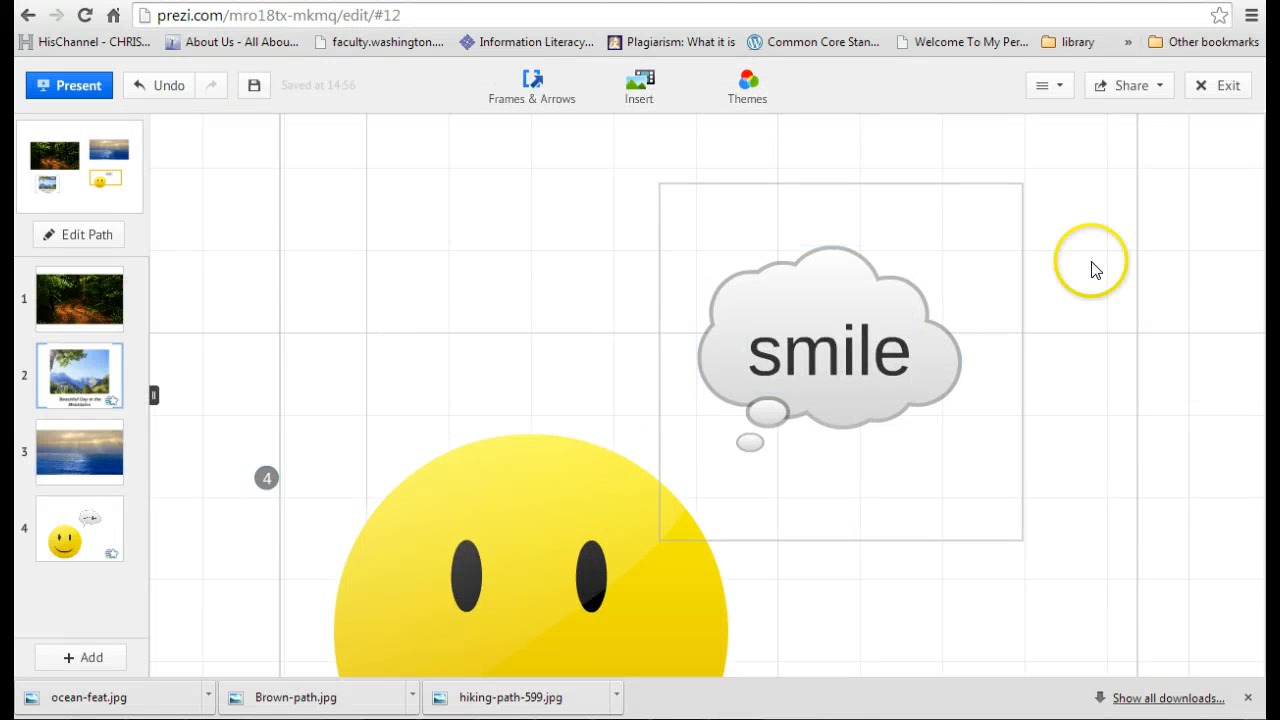
Reopen the animation settings of path stop 4 and examine how fade-in effects on the smiley face and thought bubble can be removed
left_click(1231, 364)
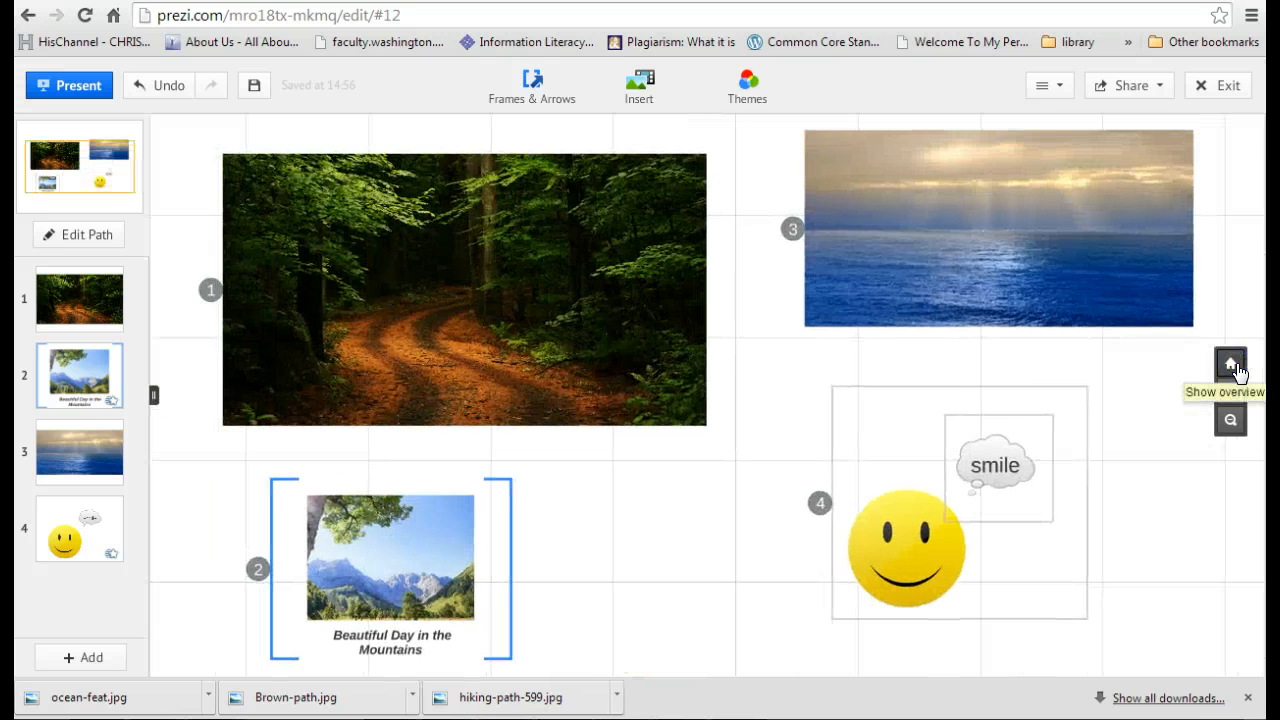
left_click(87, 238)
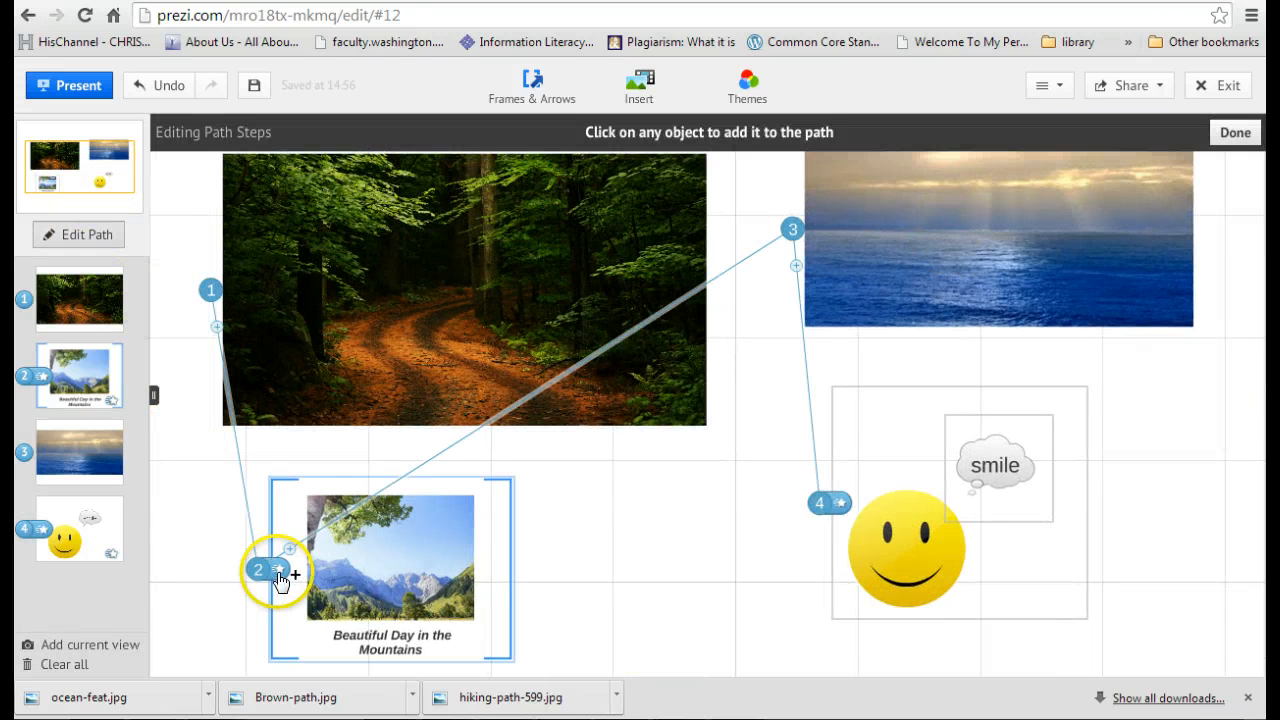
left_click(841, 506)
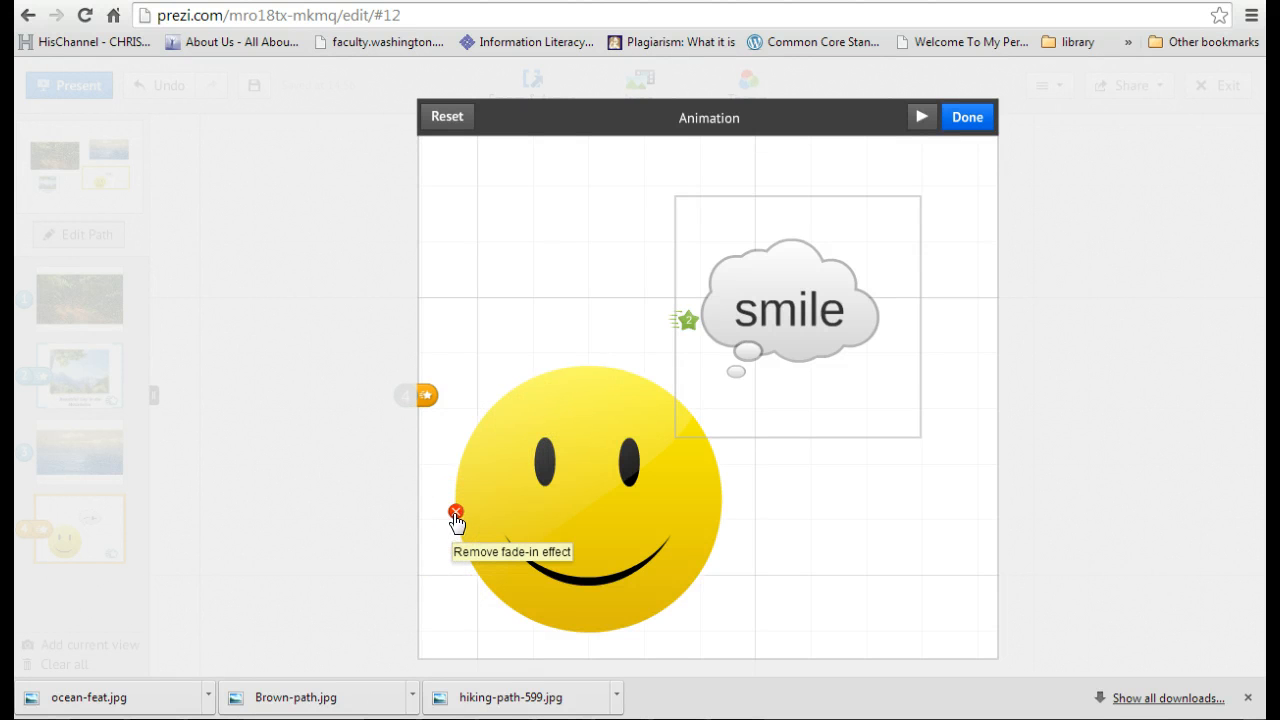
left_click(688, 321)
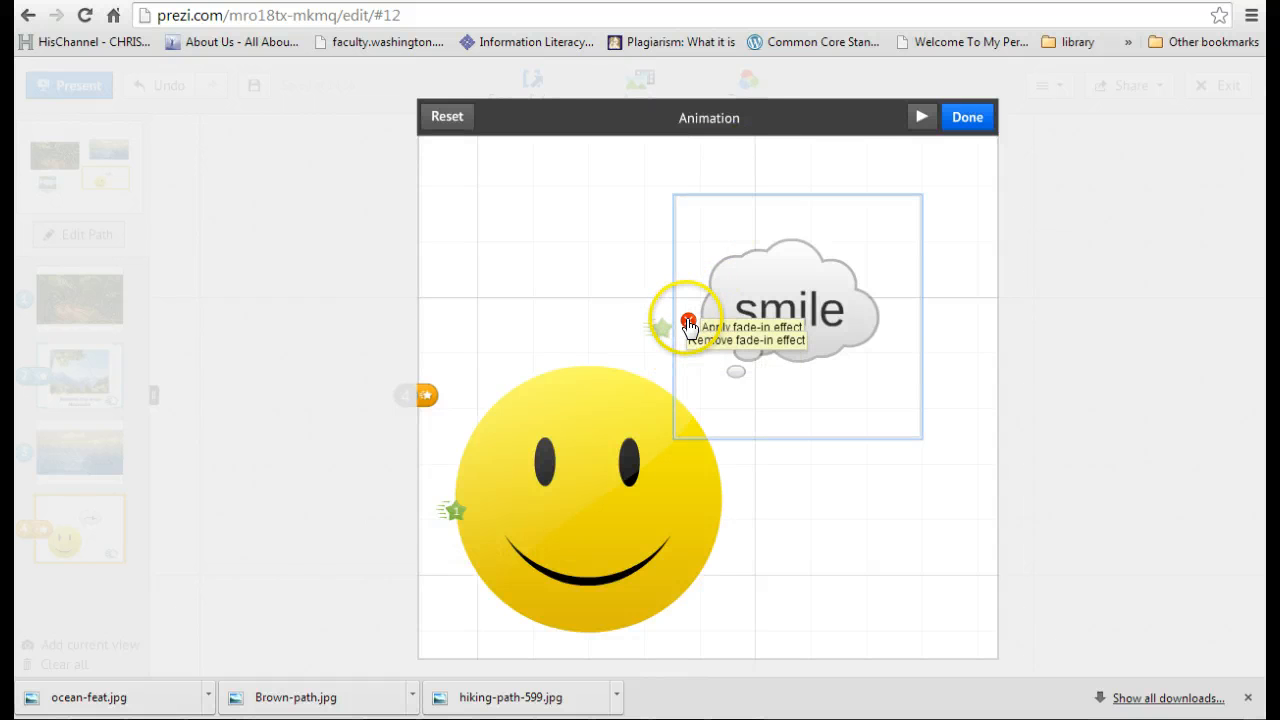
left_click(968, 118)
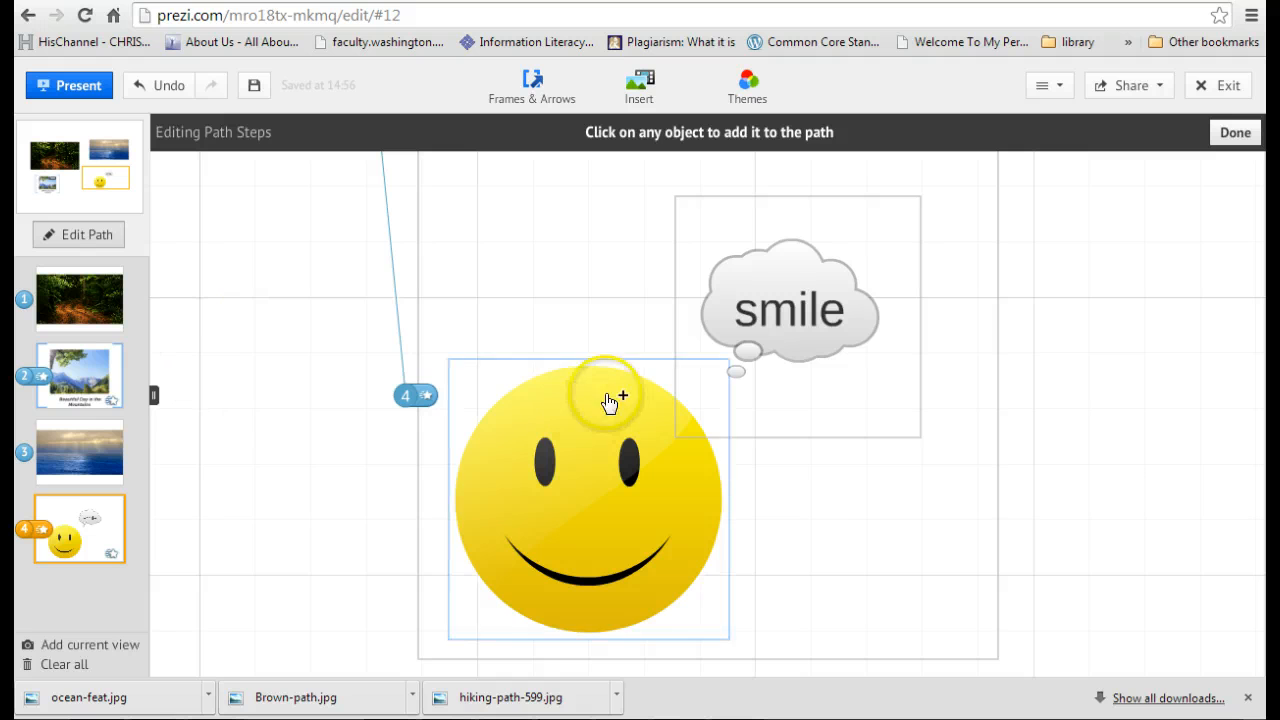
Remove the ocean image from the path and reinsert it between the mountain stop and the smiley stop
mouse_move(1265, 351)
left_click(1230, 364)
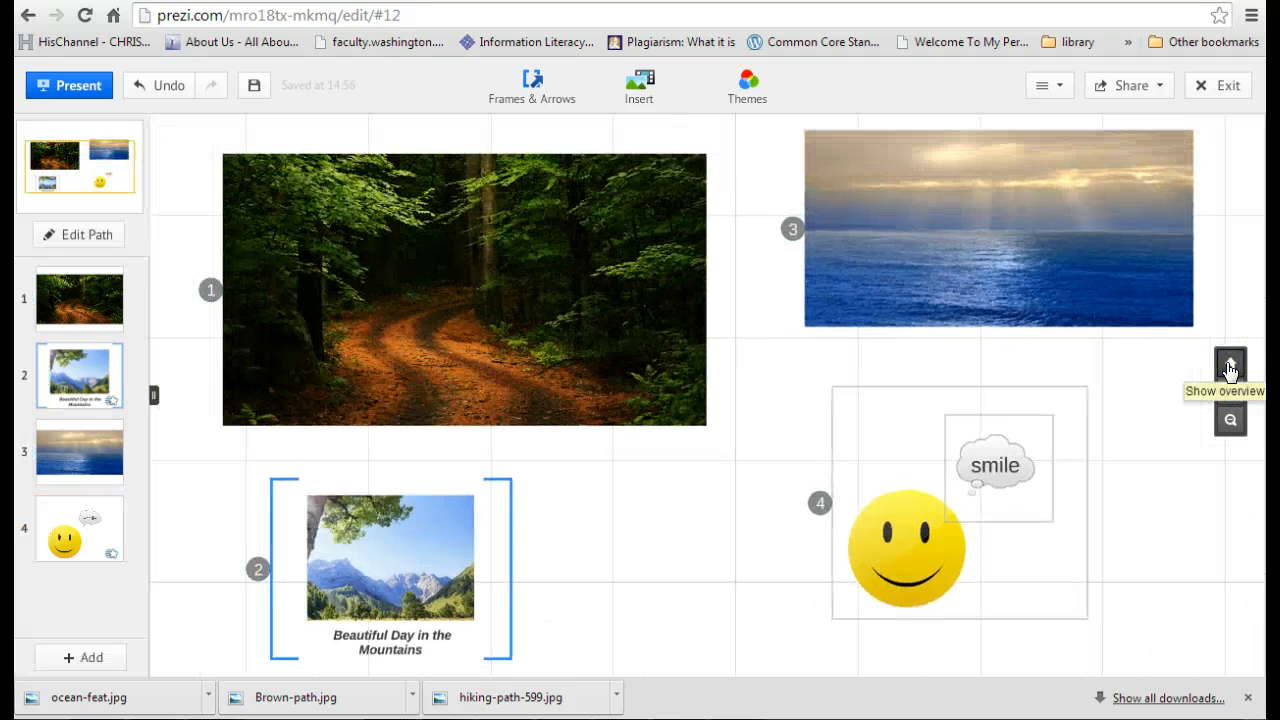
left_click(106, 234)
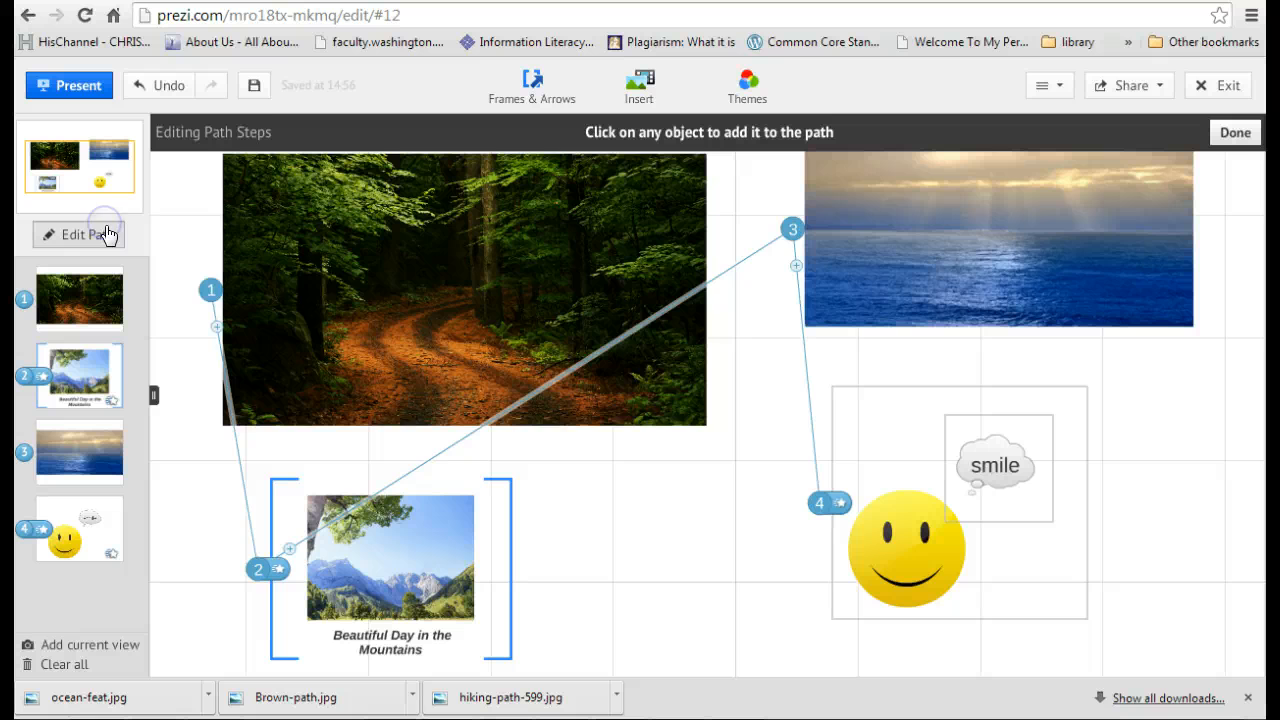
left_click(791, 230)
left_click_drag(791, 230, 520, 554)
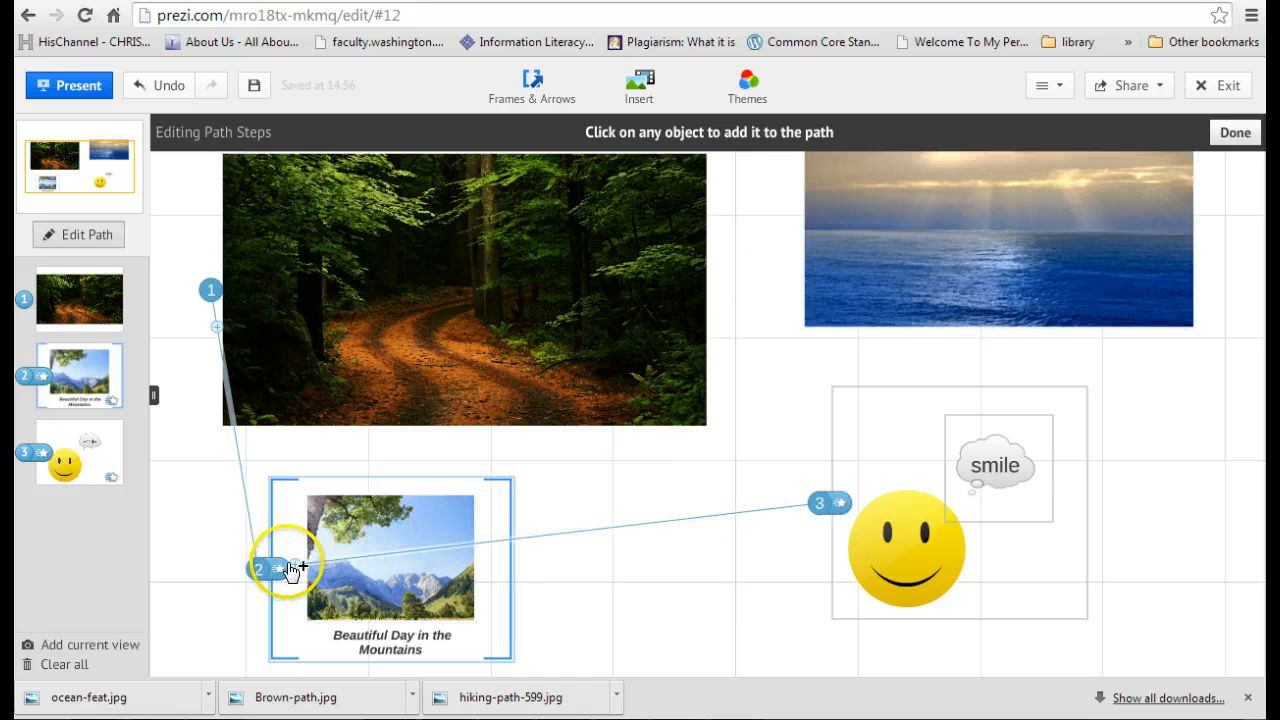
left_click_drag(289, 564, 773, 285)
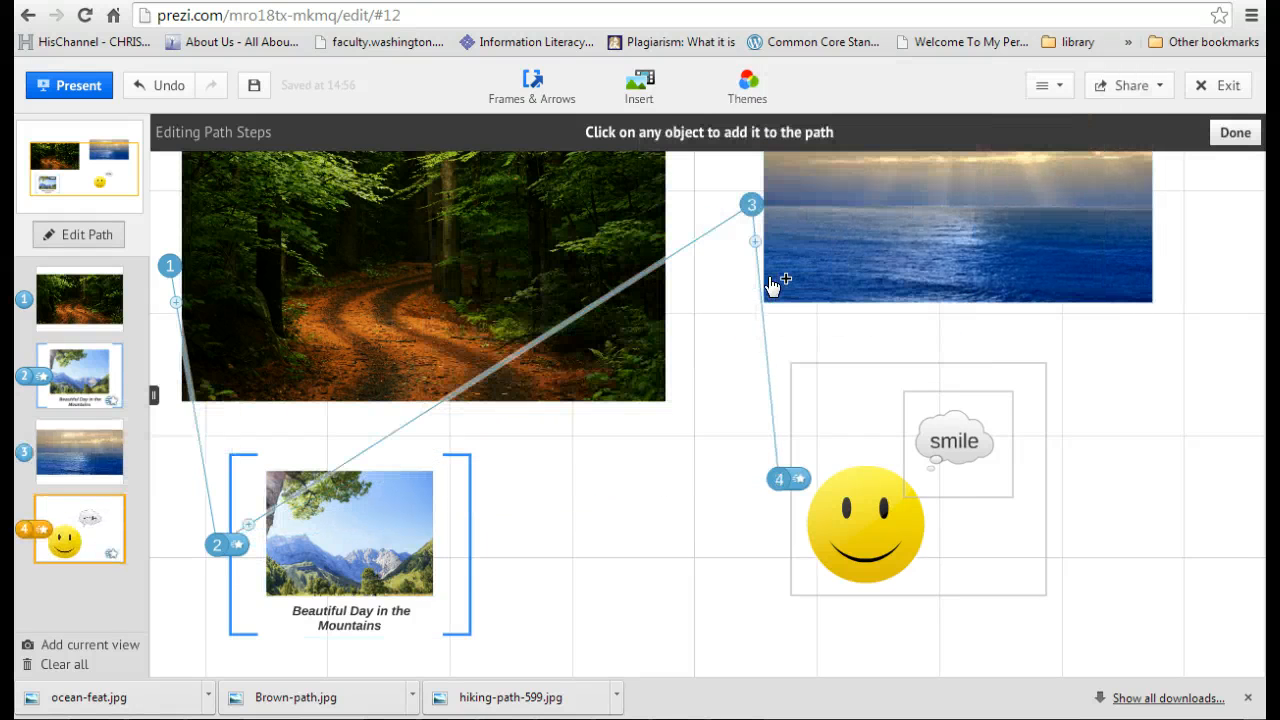